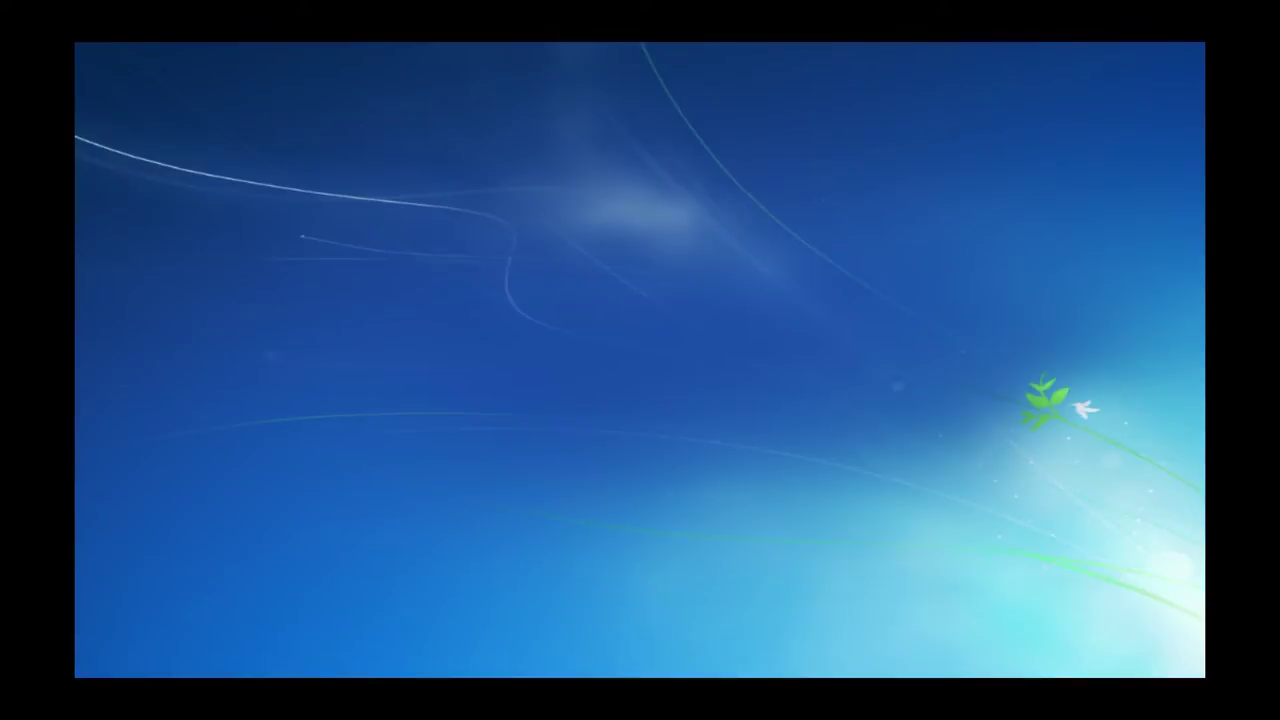
- Start the Windows installation and select the x64 edition of Windows 7 Ultimate as the operating system
key(Return)
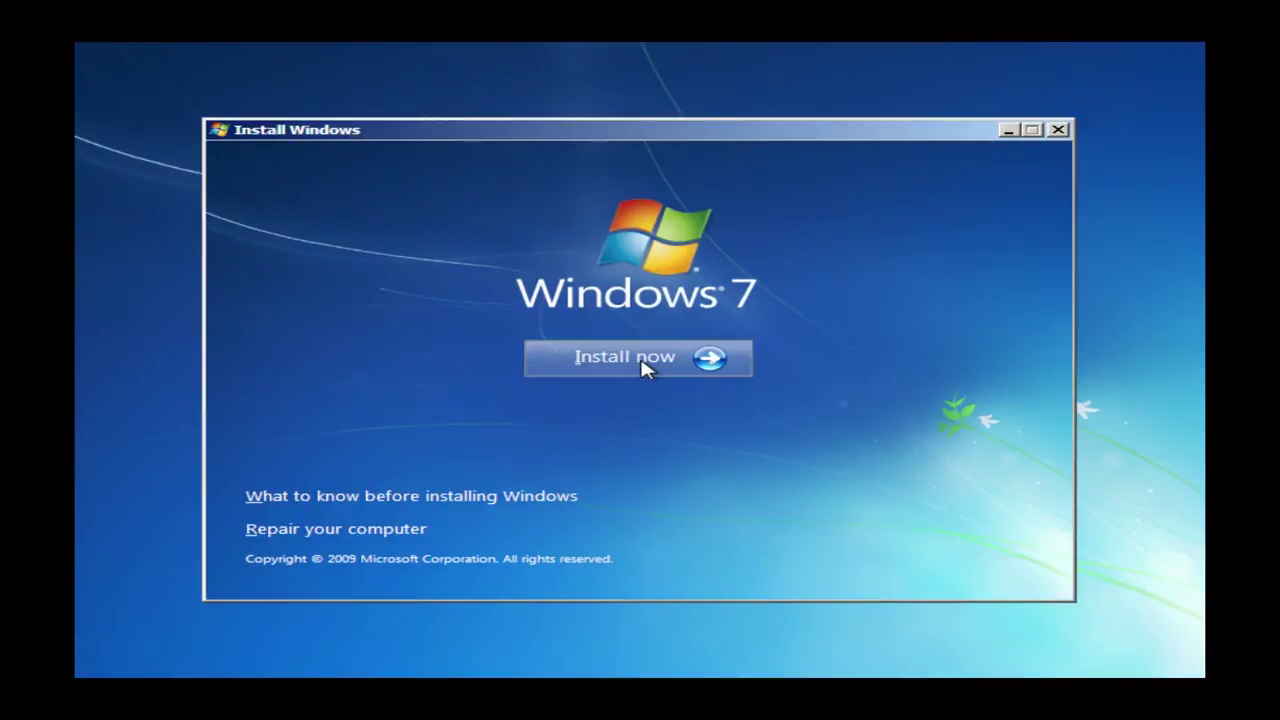
click(646, 364)
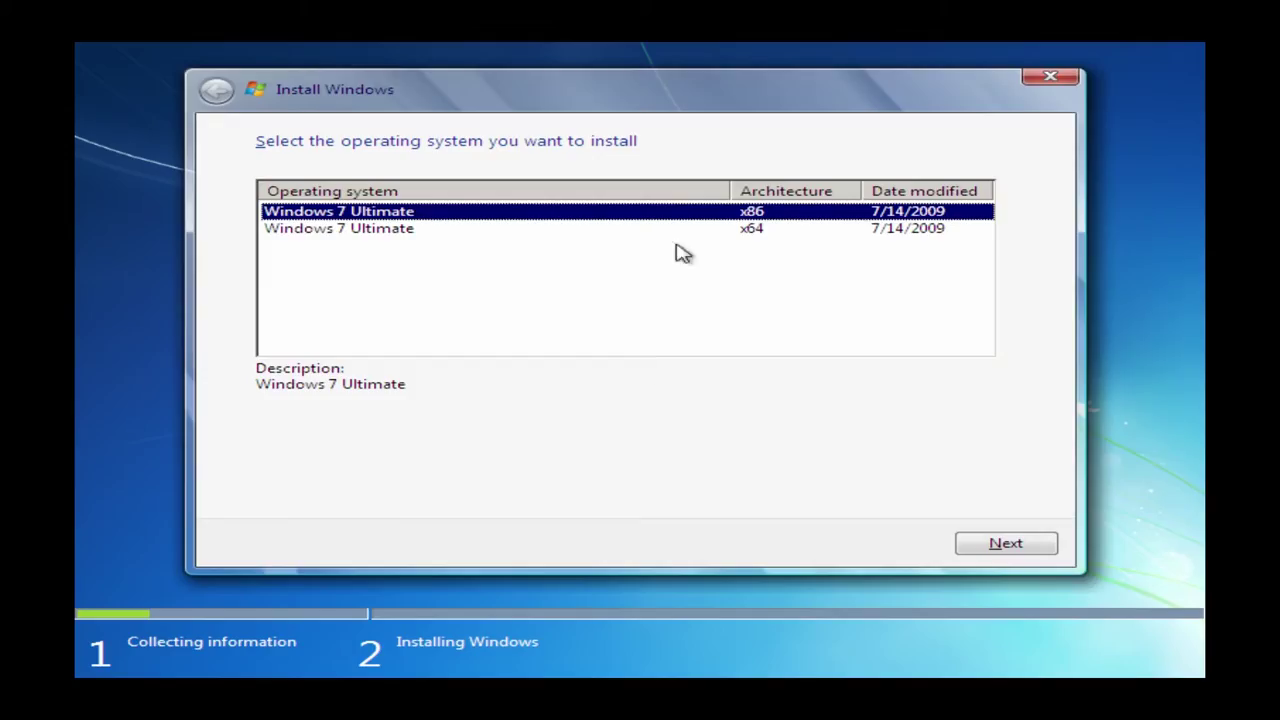
click(706, 229)
click(1006, 543)
- Accept the license terms and choose the Custom (advanced) installation type
click(263, 491)
click(1006, 543)
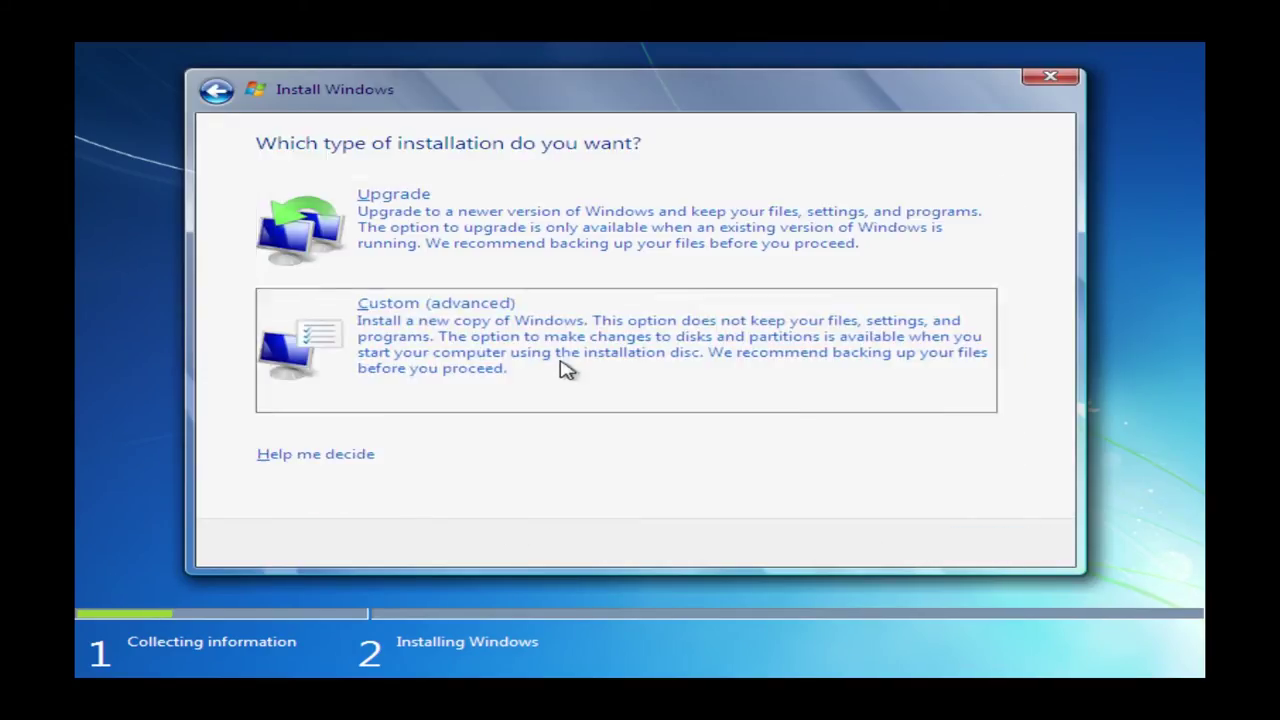
click(566, 364)
- Delete every existing partition on the listed disks, accepting the data loss warnings
click(763, 242)
click(820, 415)
click(540, 265)
click(500, 414)
click(800, 446)
click(620, 265)
click(500, 414)
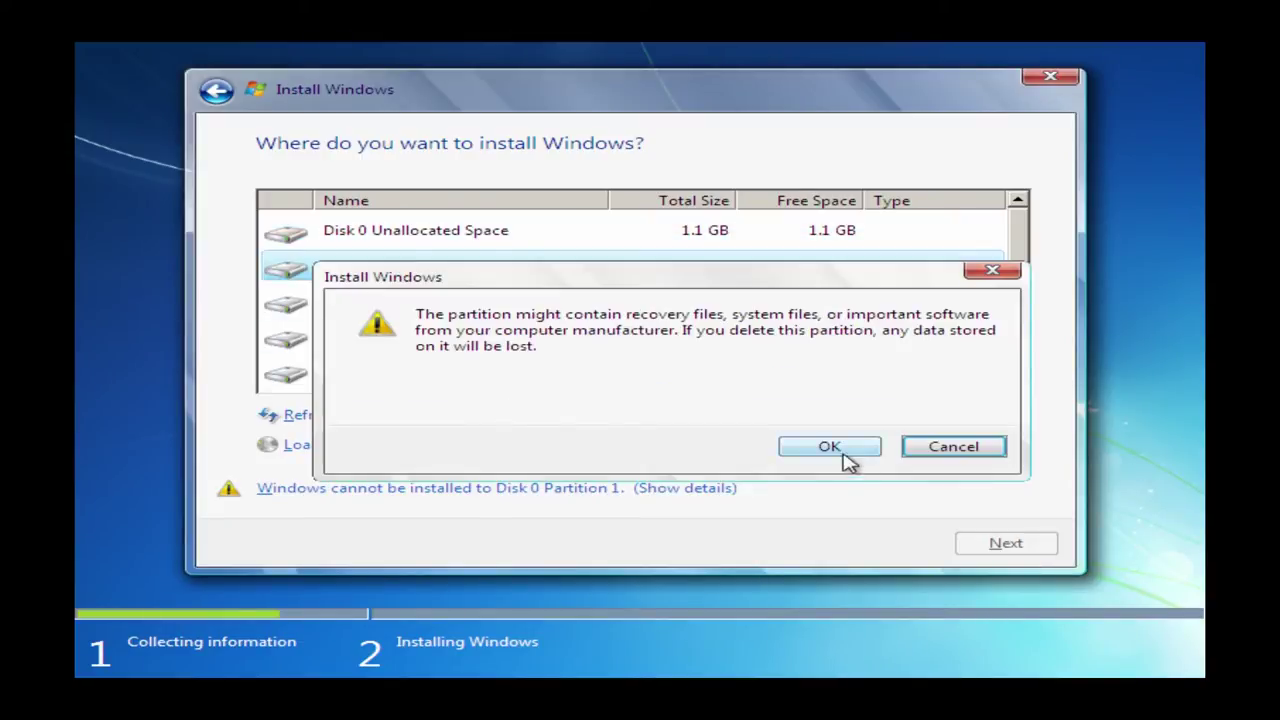
click(840, 446)
click(683, 266)
click(505, 414)
click(829, 446)
click(703, 272)
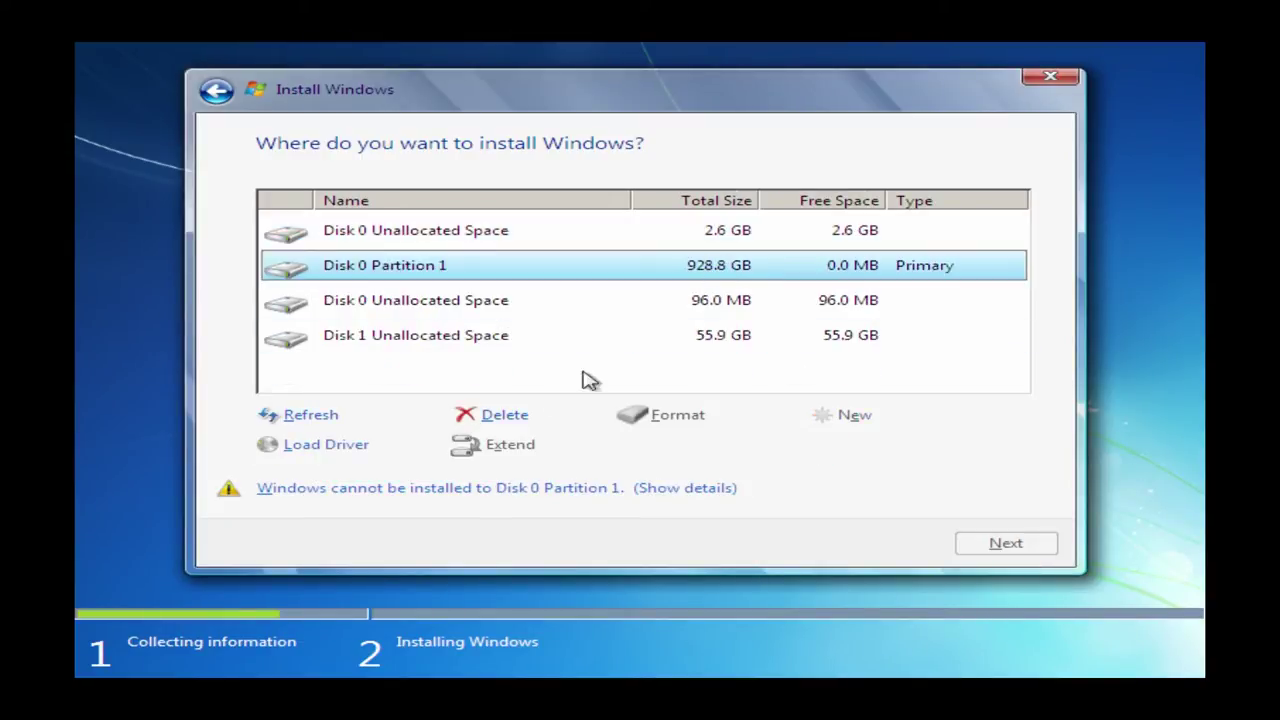
click(505, 414)
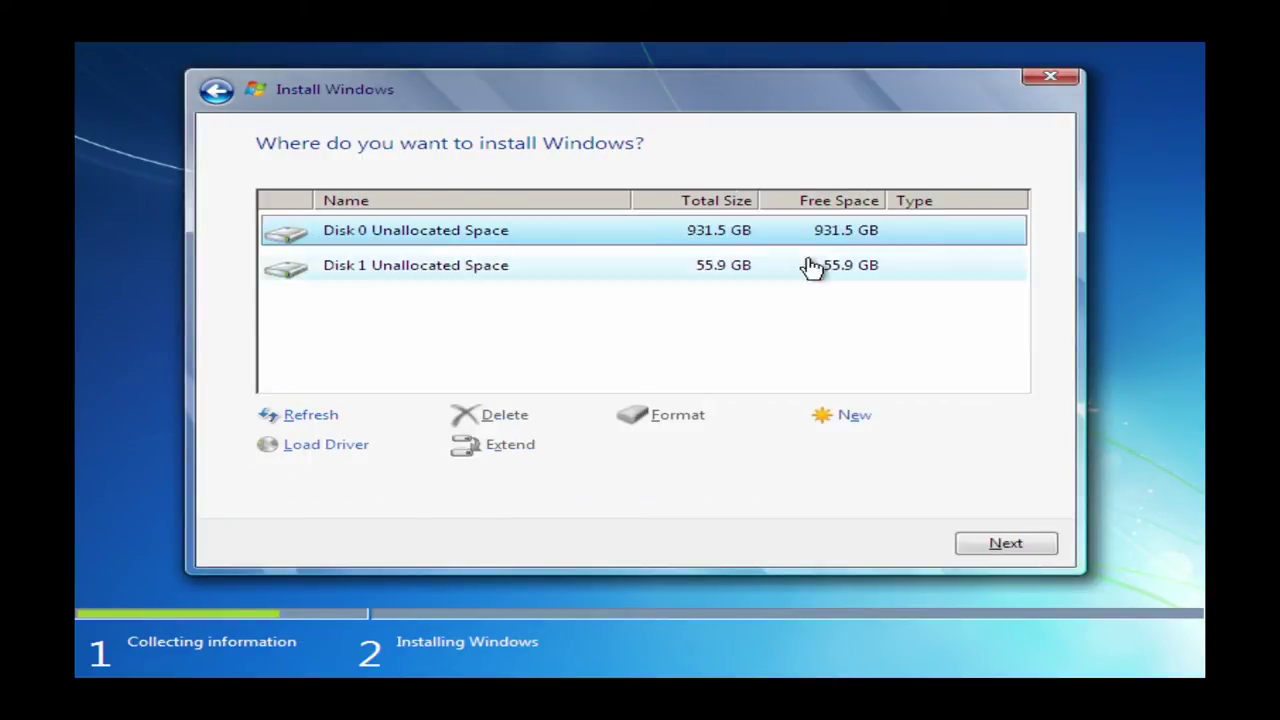
- Choose the 55.9 GB unallocated space on Disk 1 as the install location and start installing Windows
click(811, 266)
click(1008, 545)
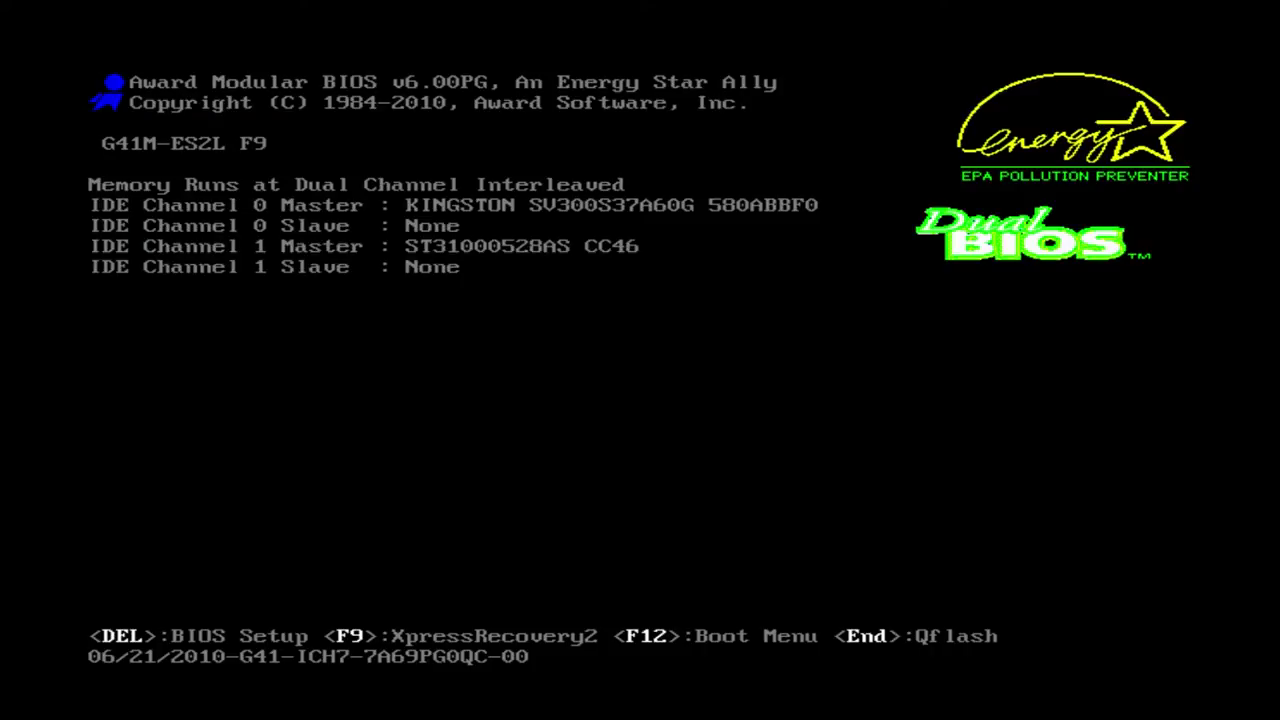
- Open the startup boot menu and choose the hard disk to boot from
key(F12)
key(Down)
key(Down)
key(Return)
key(Down)
key(Return)
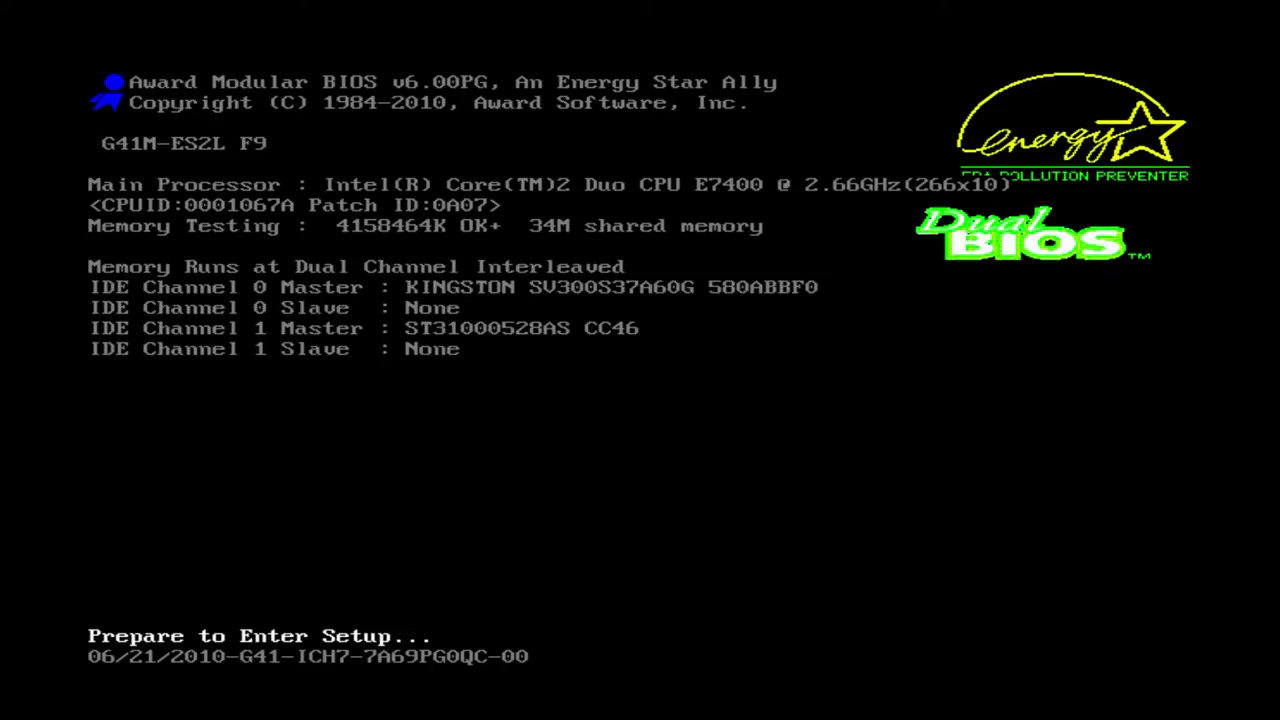
- Enter the BIOS setup and open the Hard Disk Boot Priority list under Advanced BIOS Features
key(Down)
key(Down)
key(Down)
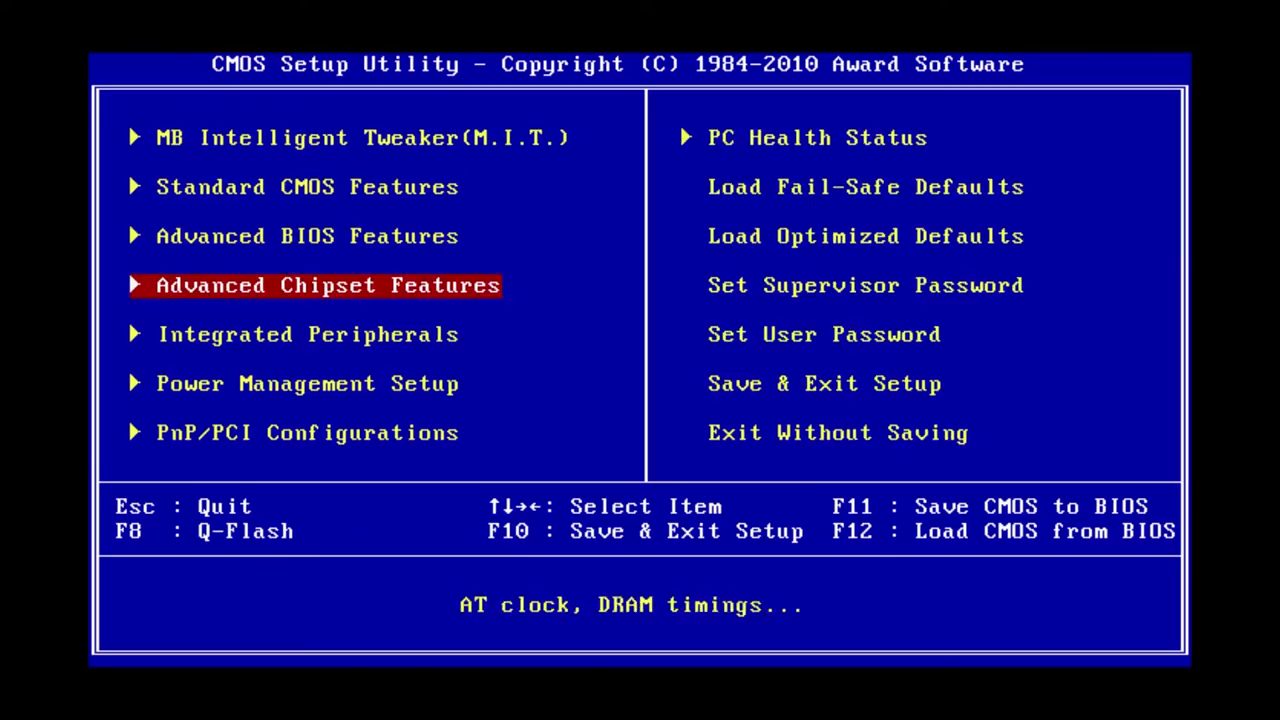
key(Down)
key(Return)
key(Escape)
key(Down)
key(Up)
key(Up)
key(Up)
key(Return)
key(Return)
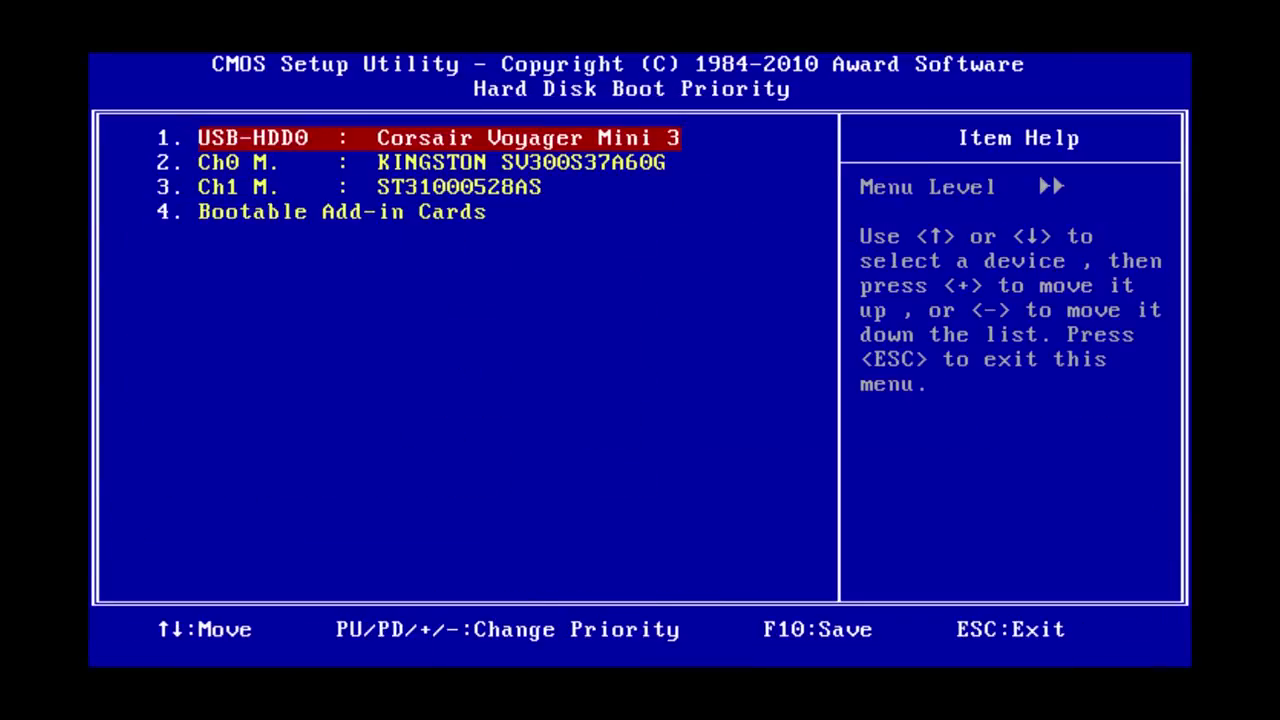
- Move the KINGSTON SV300S37A60G drive to first place in the boot priority and raise ST31000528AS above the USB drive
key(Down)
key(plus)
key(Down)
key(Down)
key(plus)
- Leave the boot priority settings, save the BIOS changes and exit setup
key(Escape)
key(Escape)
key(F10)
key(Return)
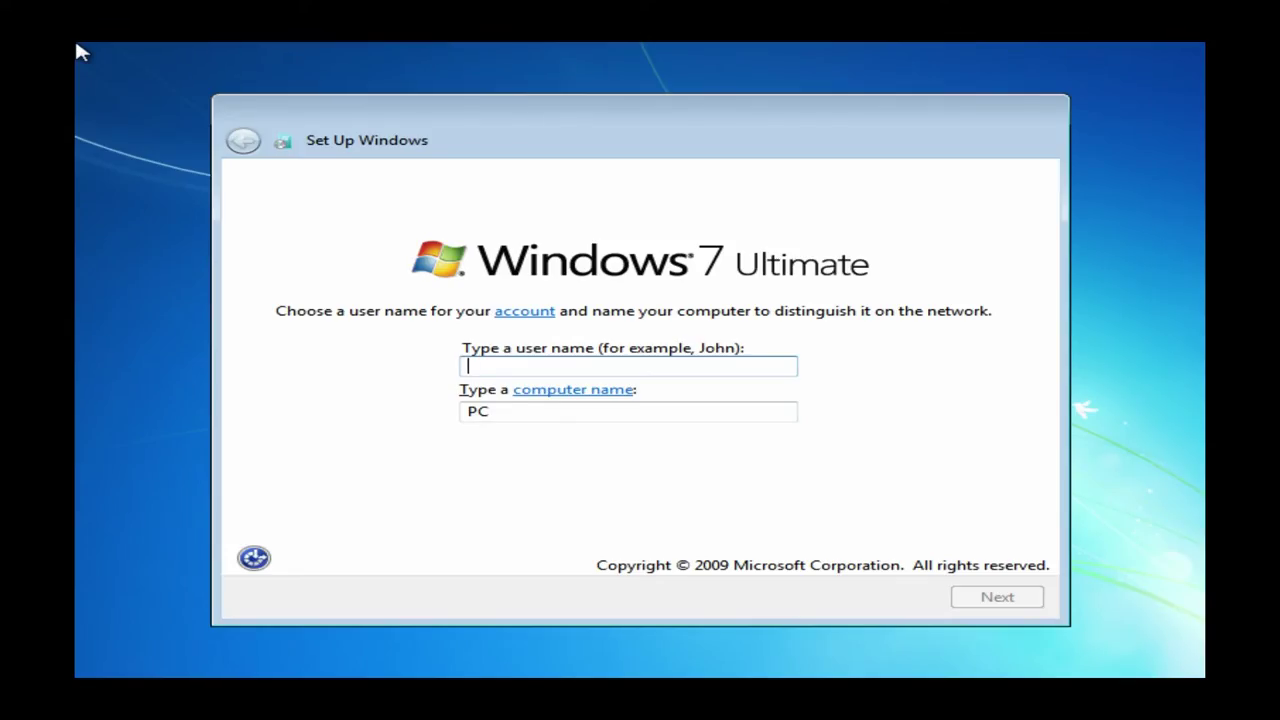
- Enter Plex Media Server as the Windows user name, with spaces between the words
text(PlexMediaServer)
key(Tab)
key(End)
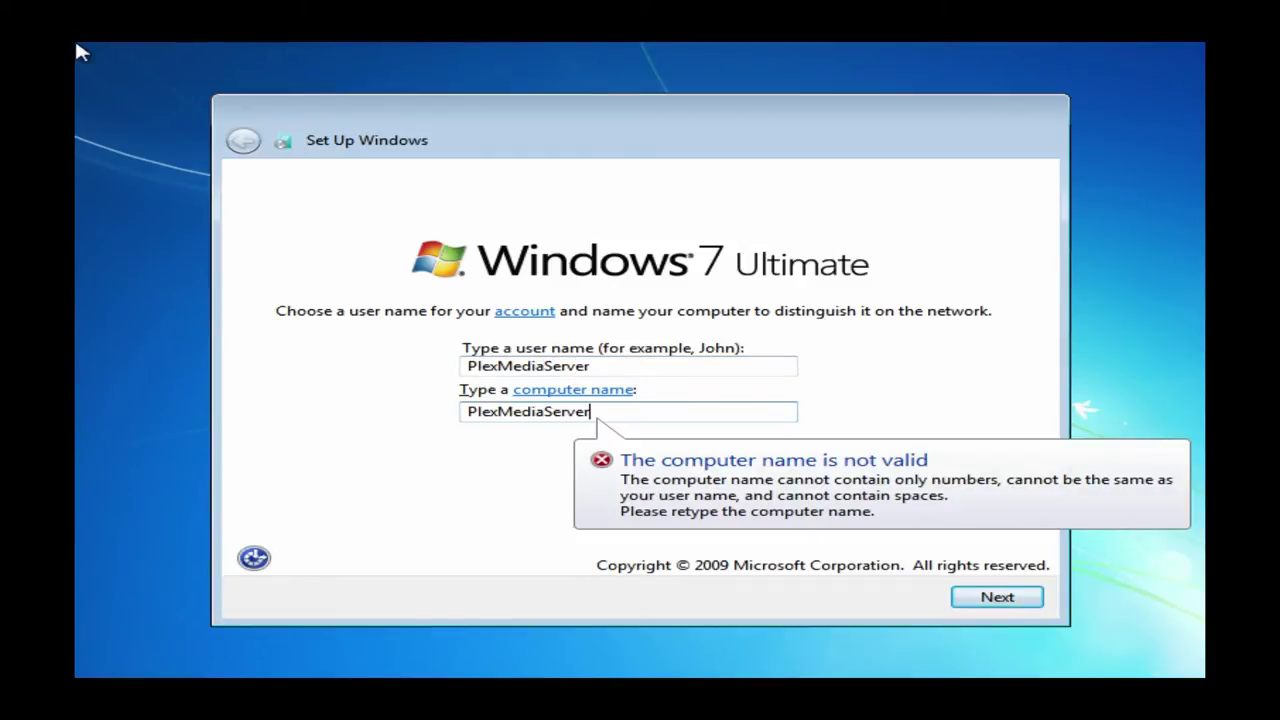
drag(466, 366, 498, 366)
click(500, 366)
key(Right)
key(Right)
key(Right)
key(Right)
key(Right)
- Change the computer name to PlexMedia-PC
key(Tab)
key(End)
key(BackSpace)
key(BackSpace)
key(BackSpace)
key(BackSpace)
key(BackSpace)
key(BackSpace)
key(BackSpace)
key(BackSpace)
key(BackSpace)
text(dia-PC)
- Submit the account and computer names and complete the remaining Windows setup pages
key(Return)
key(Return)
click(502, 375)
click(998, 599)
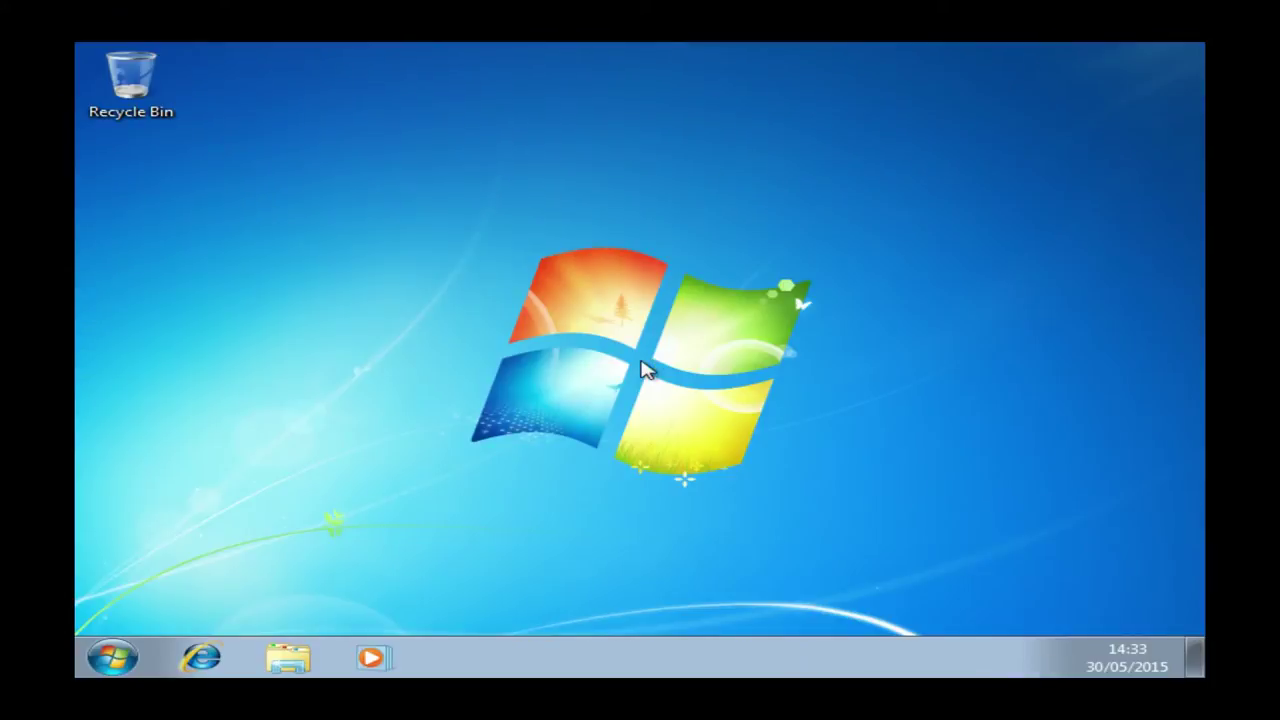
- Raise the screen resolution to 1280 × 1024 and keep the new display setting
right_click(643, 370)
click(789, 546)
click(429, 349)
drag(429, 576, 429, 399)
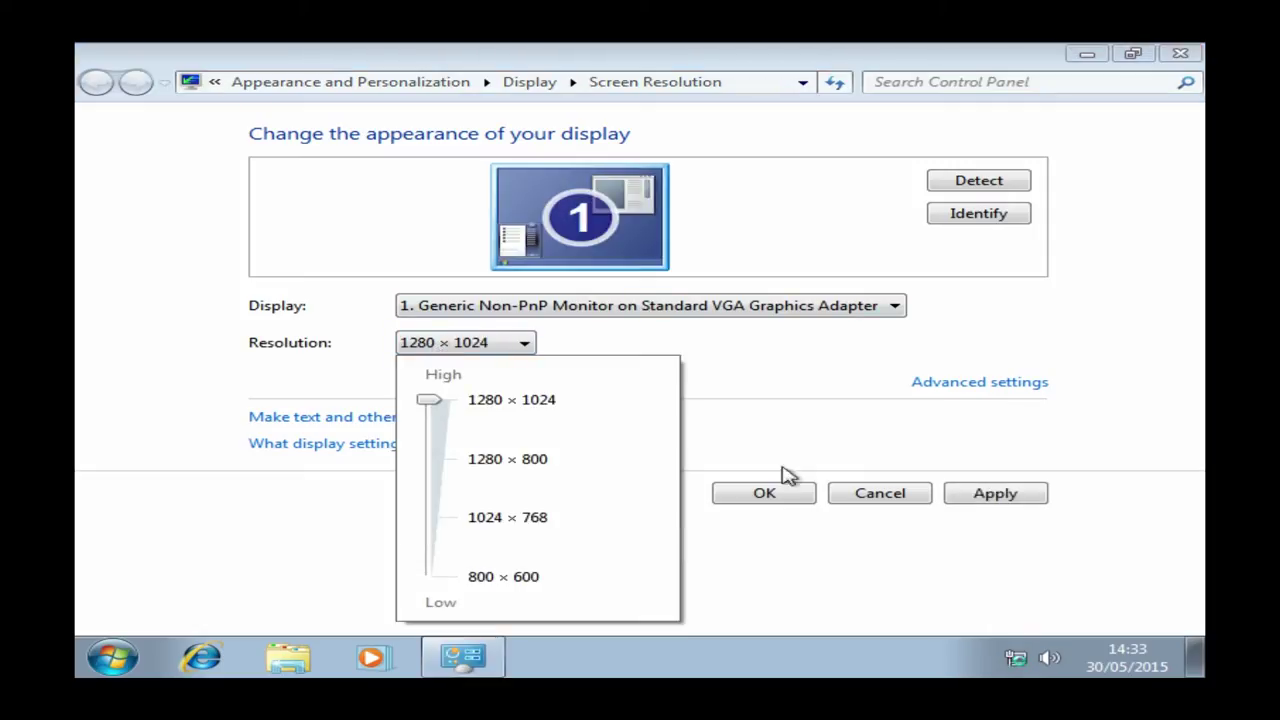
click(784, 490)
click(663, 343)
- Copy the Plex Media Server installer and the motherboard driver archive to the desktop, and close the open windows
click(154, 666)
click(664, 421)
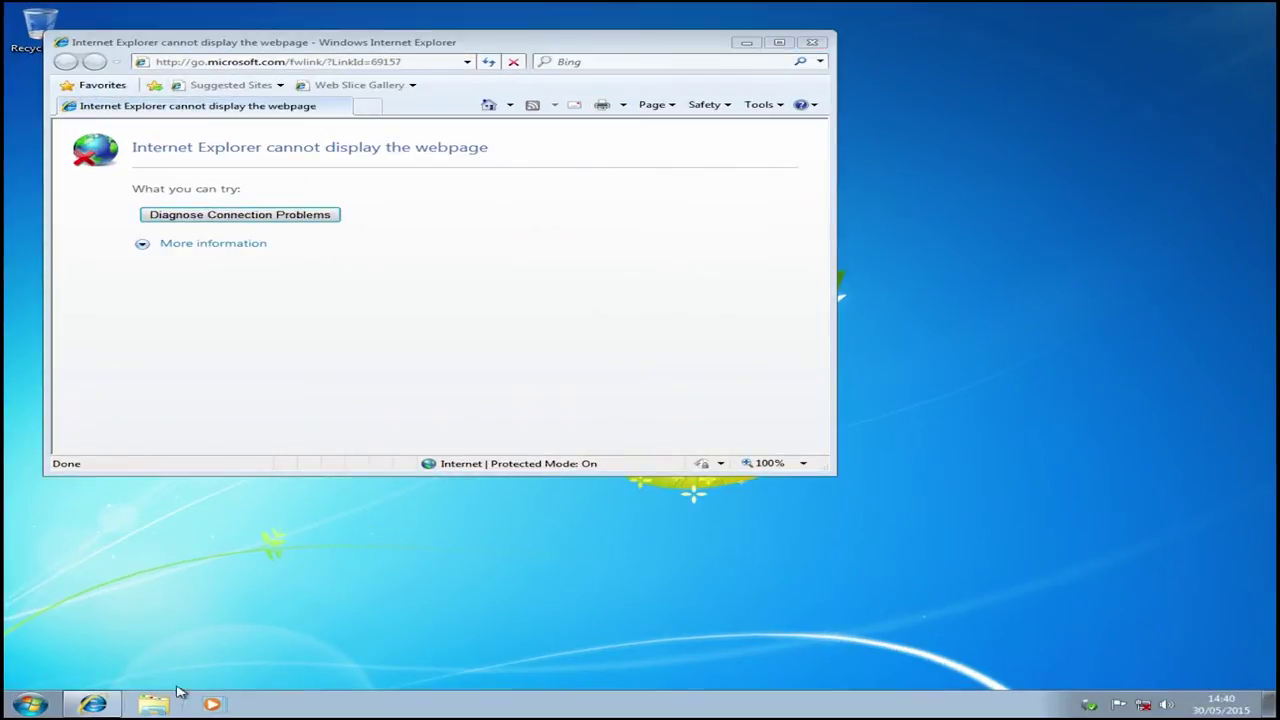
click(525, 322)
click(513, 387)
shift+click(483, 401)
drag(483, 401, 1051, 163)
click(1022, 142)
click(812, 42)
- Extract the motherboard driver archive on the desktop
double_click(1158, 508)
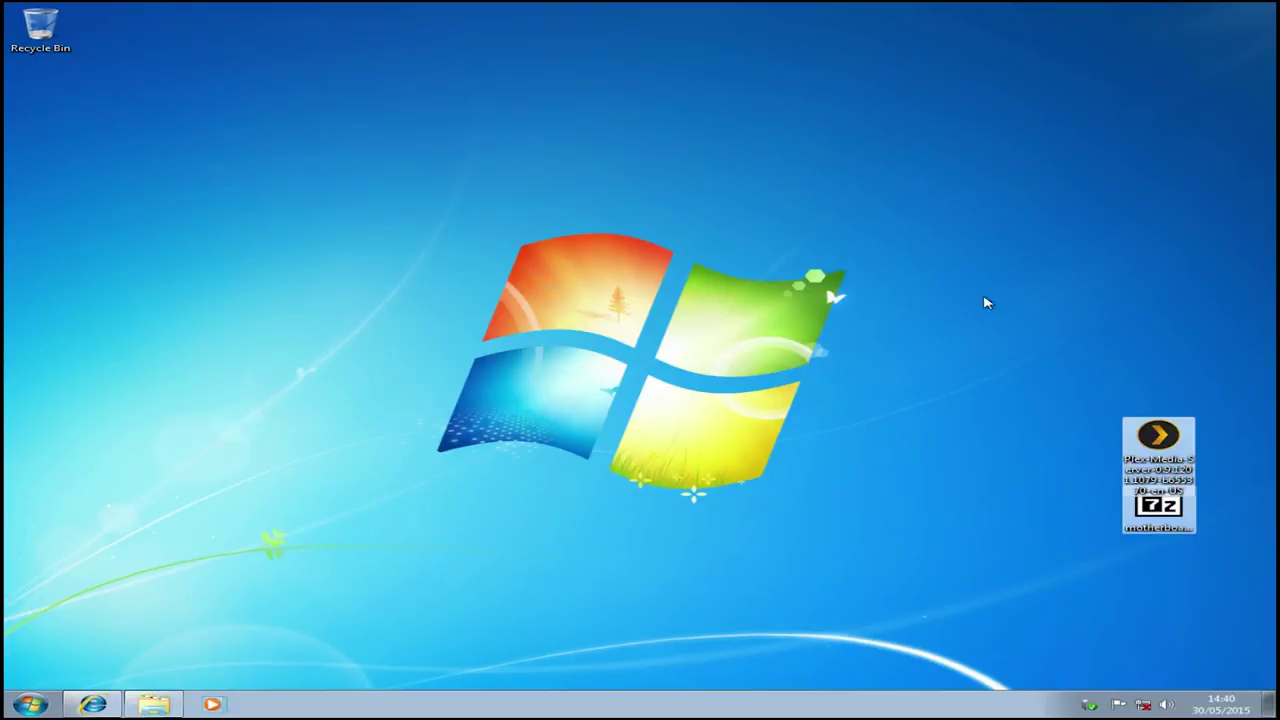
right_click(1160, 505)
click(662, 380)
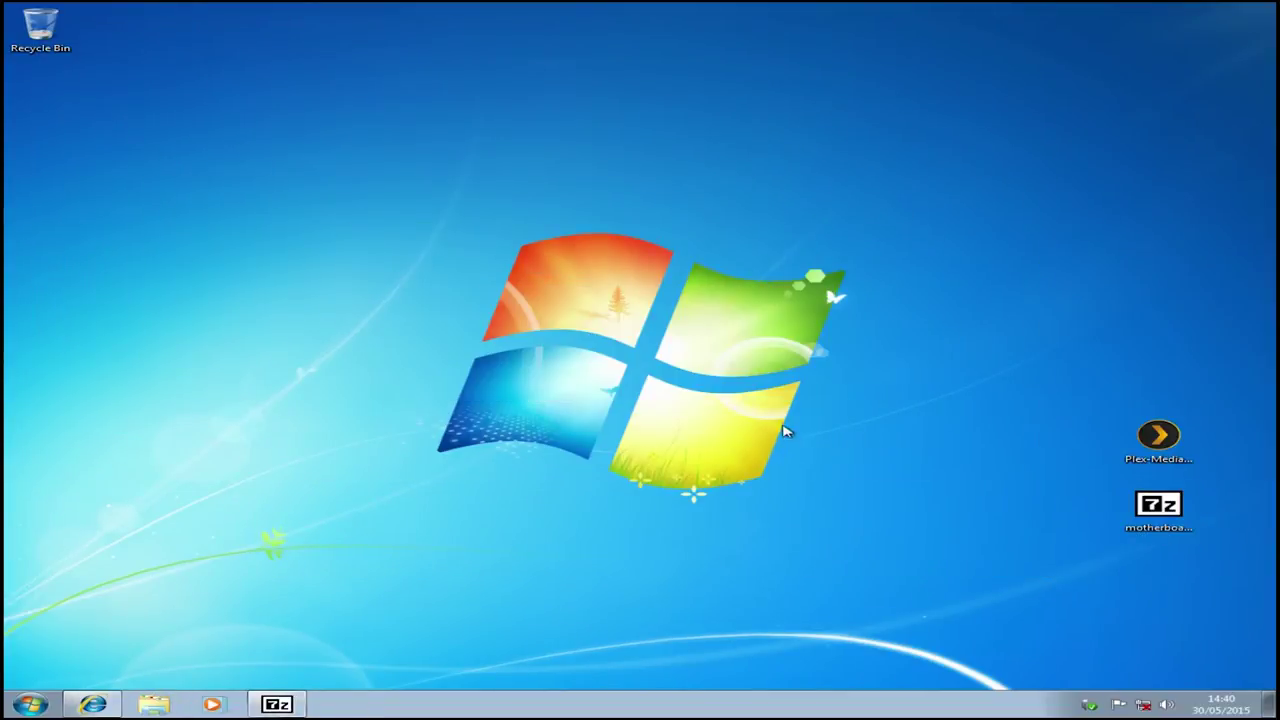
- Run the Realtek network driver setup from the lan_W7 folder and set the network location to Home network
double_click(40, 95)
double_click(471, 489)
click(737, 393)
click(758, 531)
click(1022, 142)
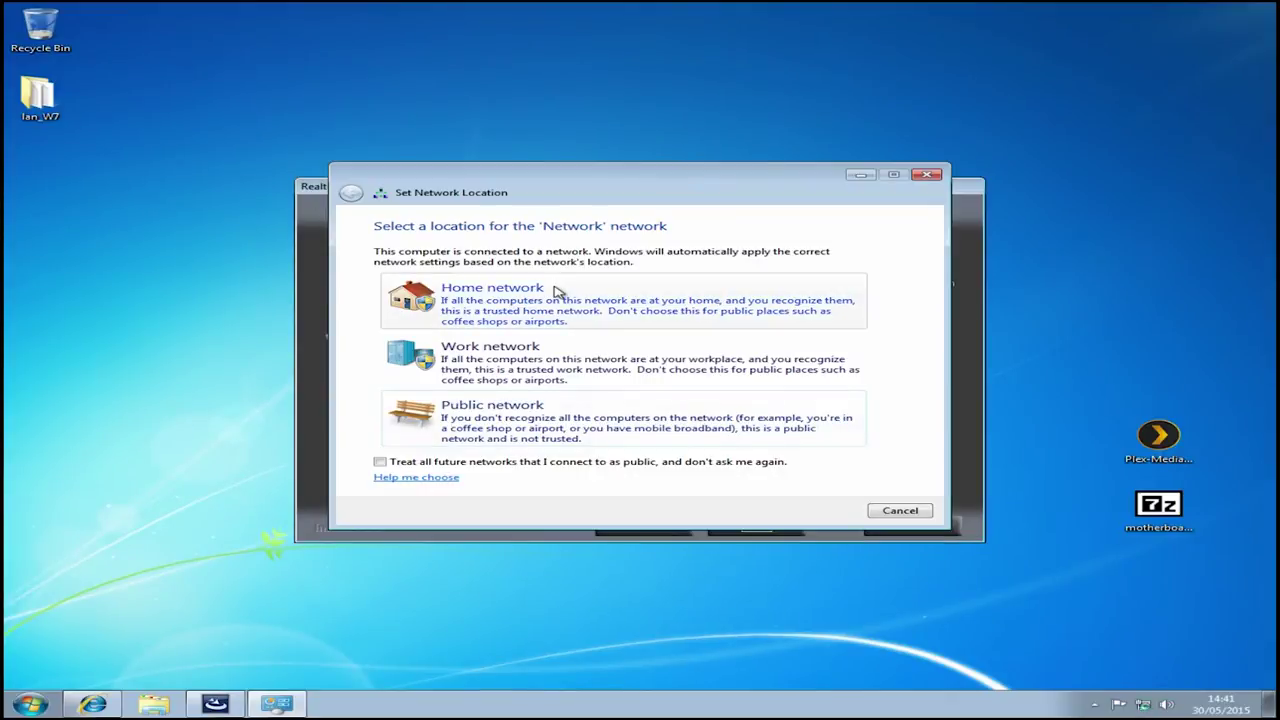
click(557, 290)
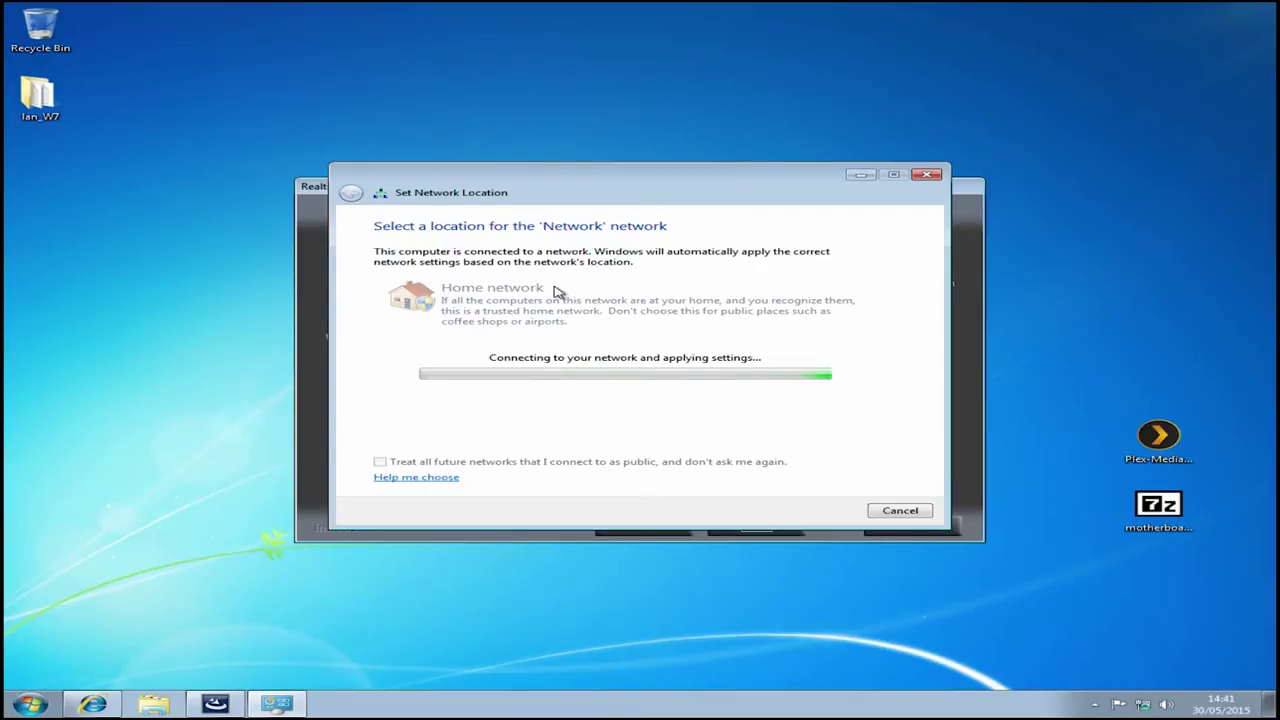
click(906, 510)
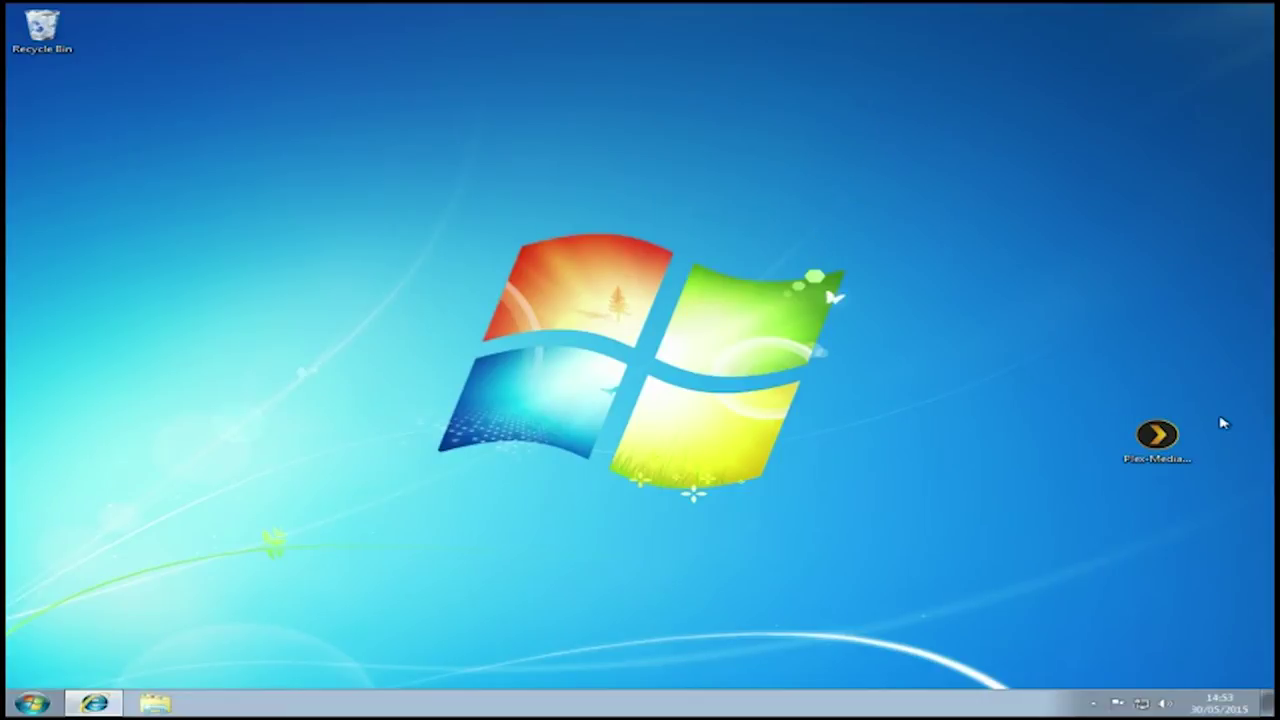
- Move the Plex Media Server installer icon to just above the Windows logo on the desktop
drag(1165, 440, 606, 164)
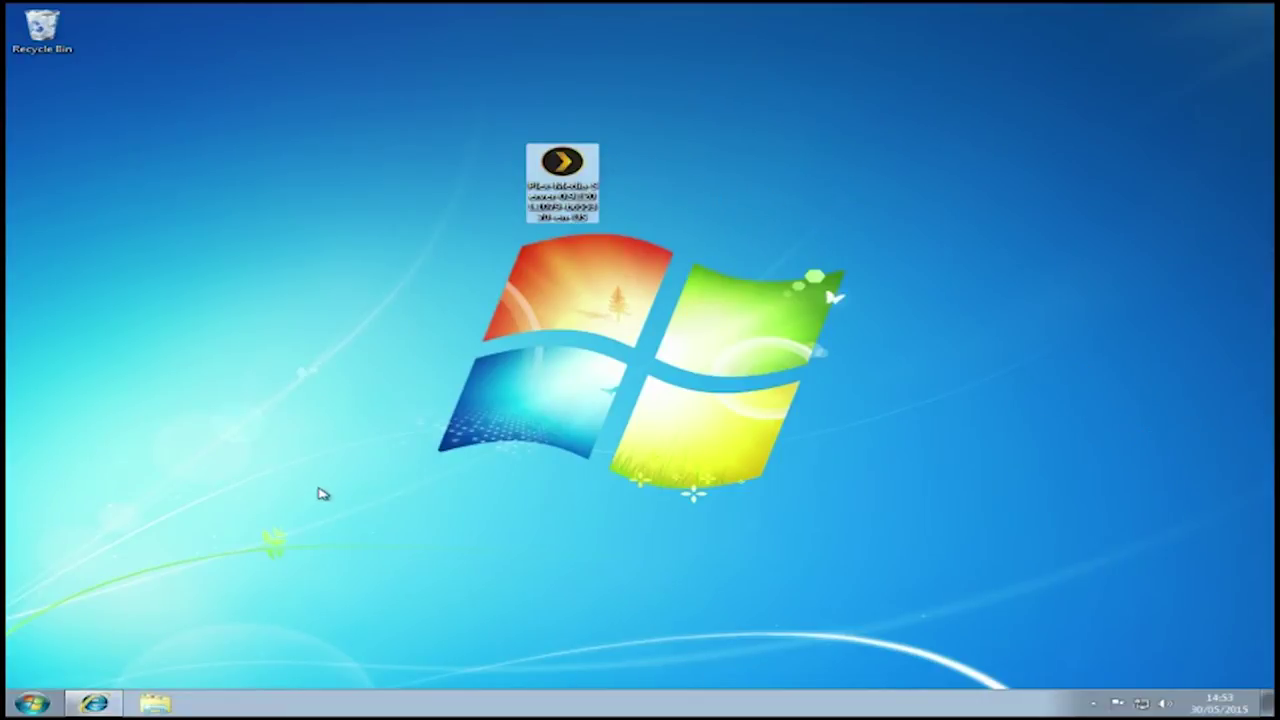
right_click(45, 705)
click(86, 577)
- Open Computer Management for this computer and show Disk Management
click(30, 703)
right_click(322, 538)
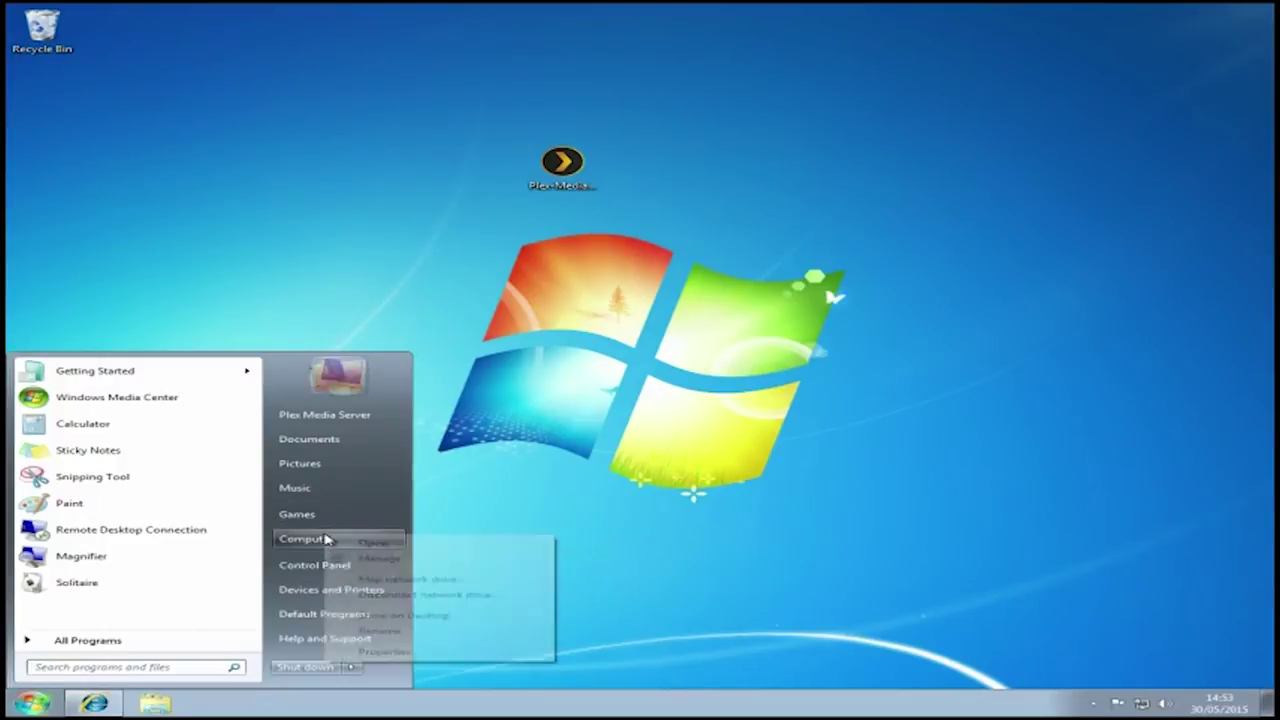
key(Escape)
click(640, 310)
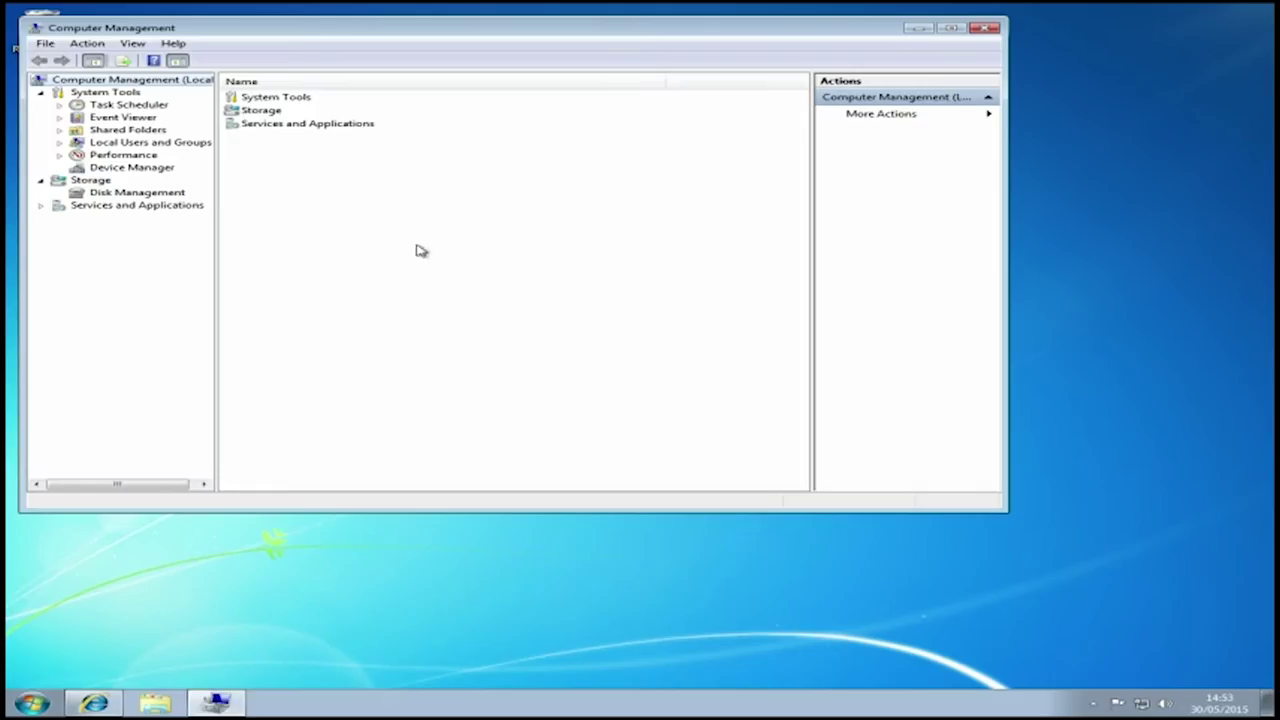
click(140, 194)
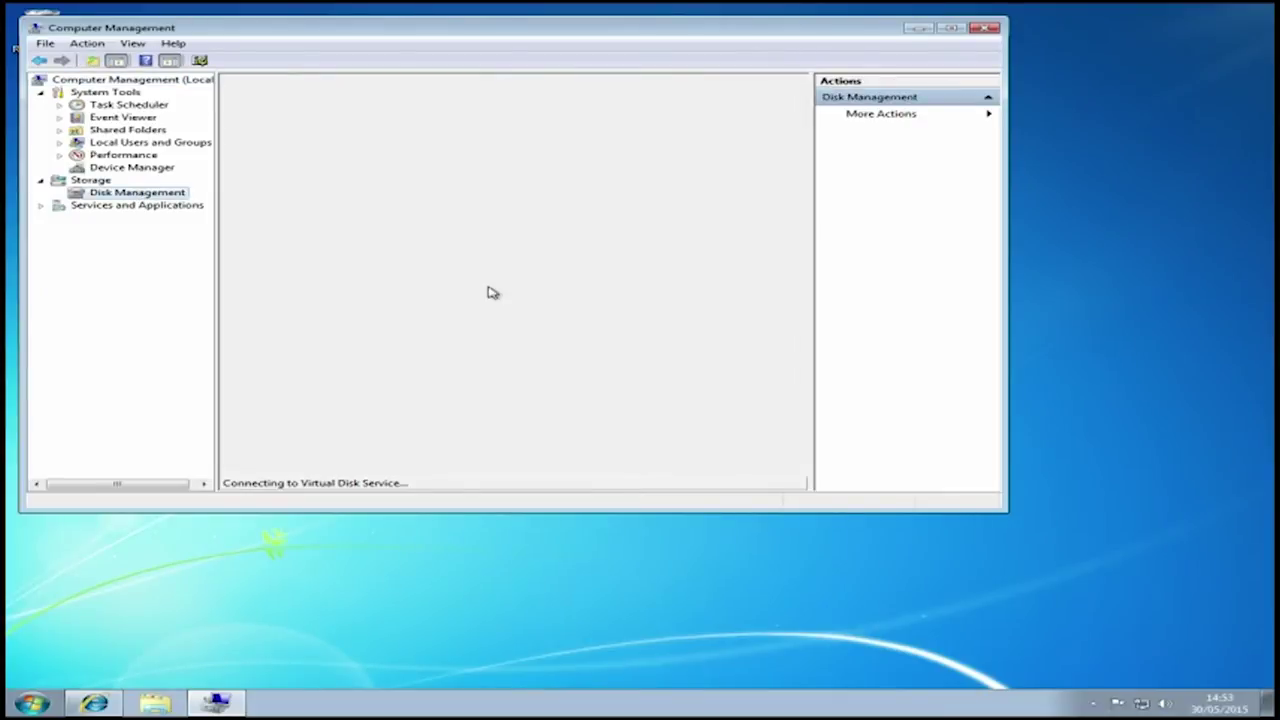
- Begin a new simple volume in Disk 0's unallocated space, accepting the default size and drive letter
click(492, 347)
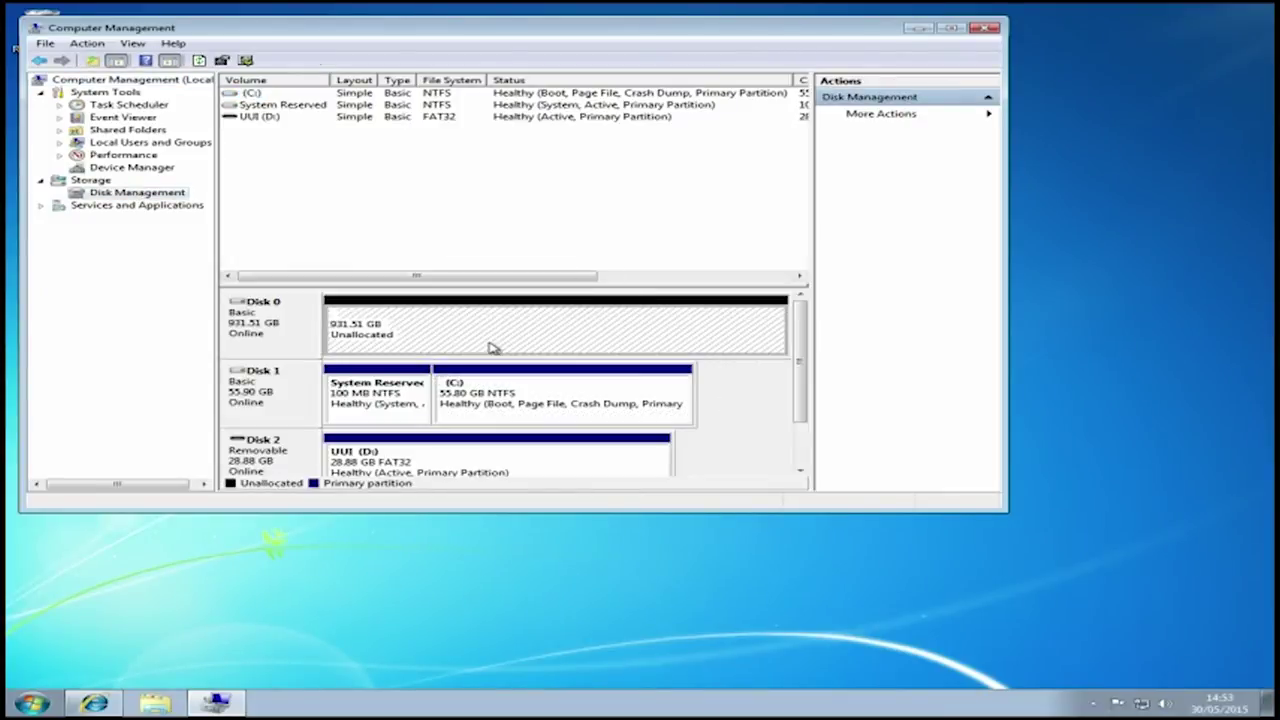
right_click(492, 347)
click(550, 352)
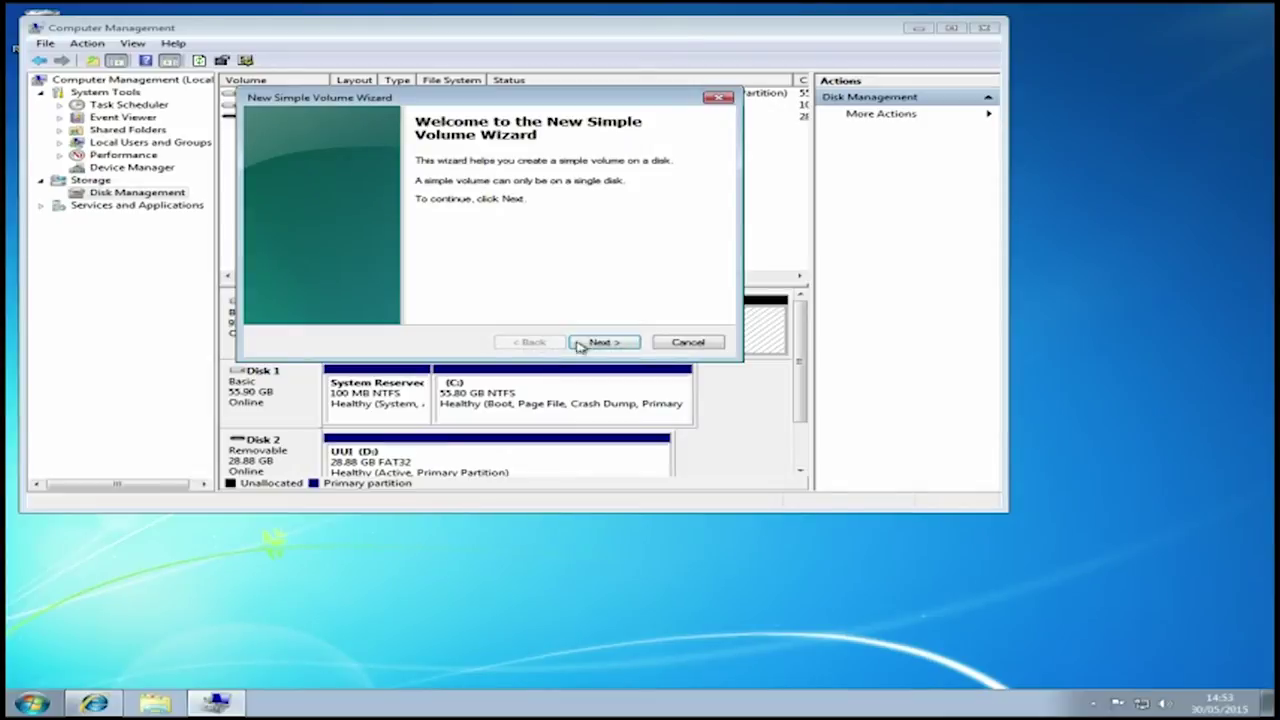
click(602, 343)
click(604, 345)
click(605, 346)
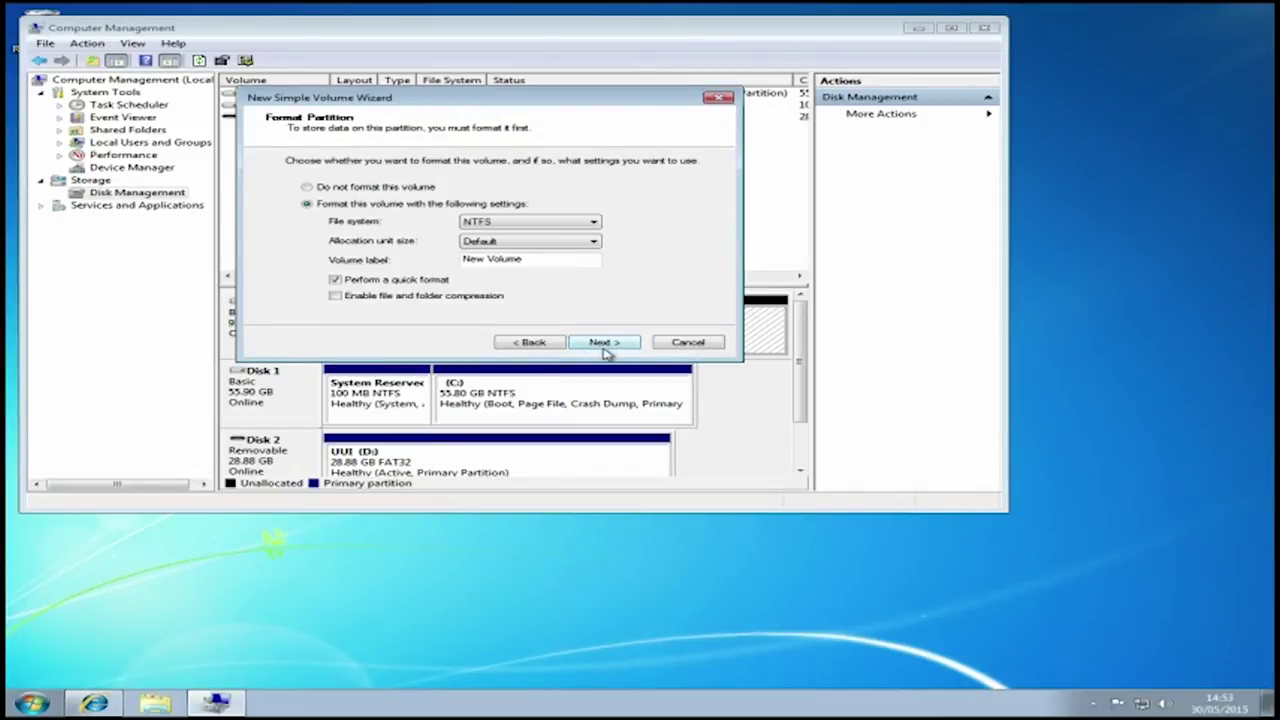
- Label the new volume 1TB Media, create it with an NTFS quick format, and close Computer Management
click(528, 260)
key(BackSpace)
key(BackSpace)
key(BackSpace)
key(BackSpace)
key(BackSpace)
key(BackSpace)
key(BackSpace)
key(BackSpace)
key(BackSpace)
key(BackSpace)
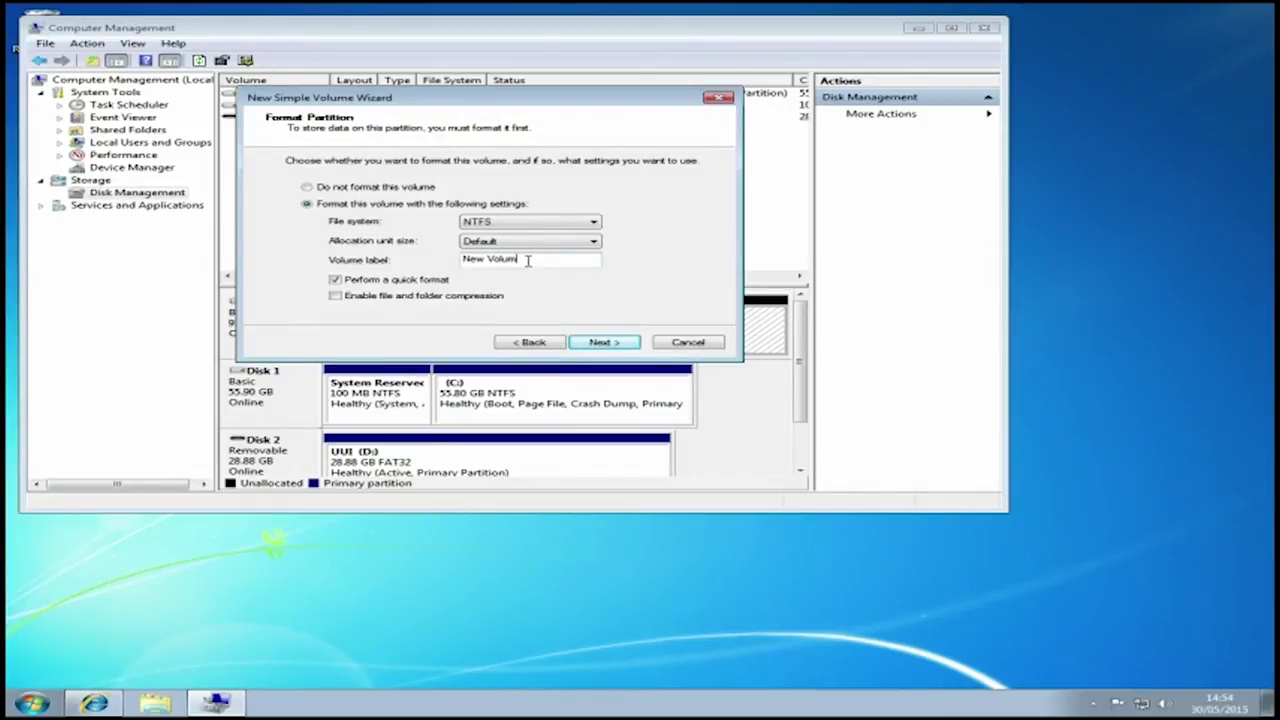
text(1TB Media)
key(Return)
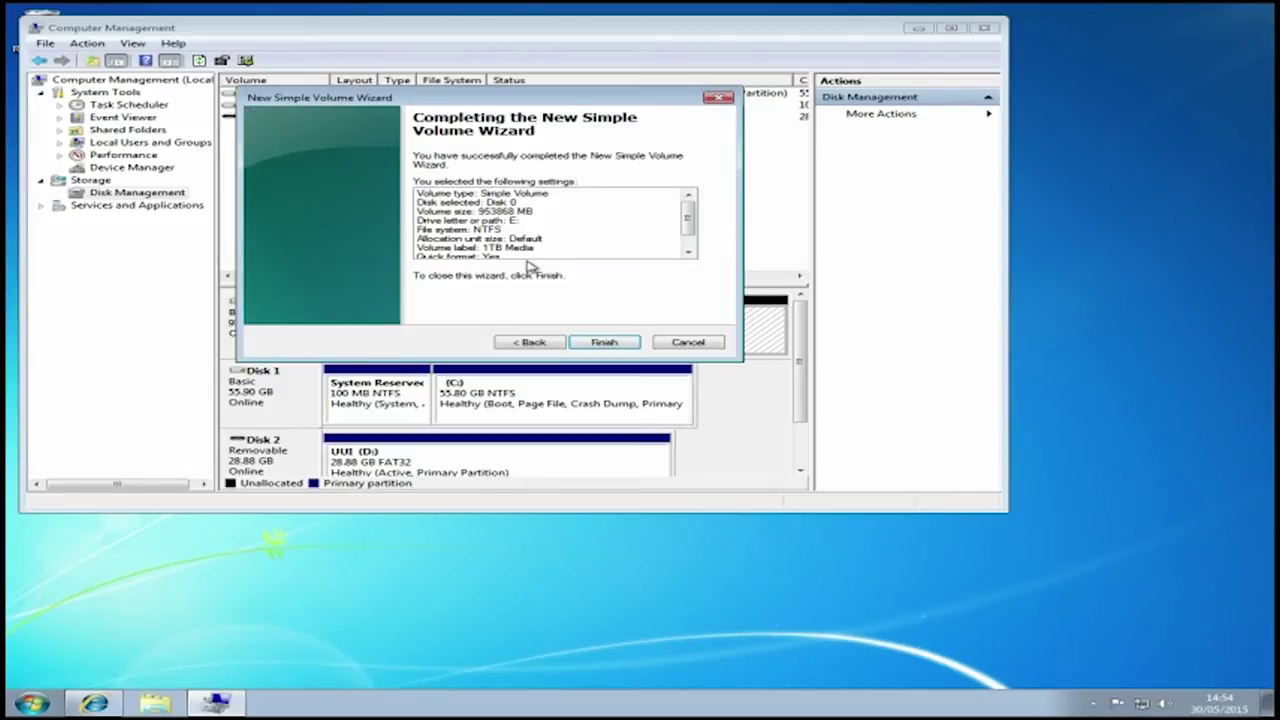
key(Return)
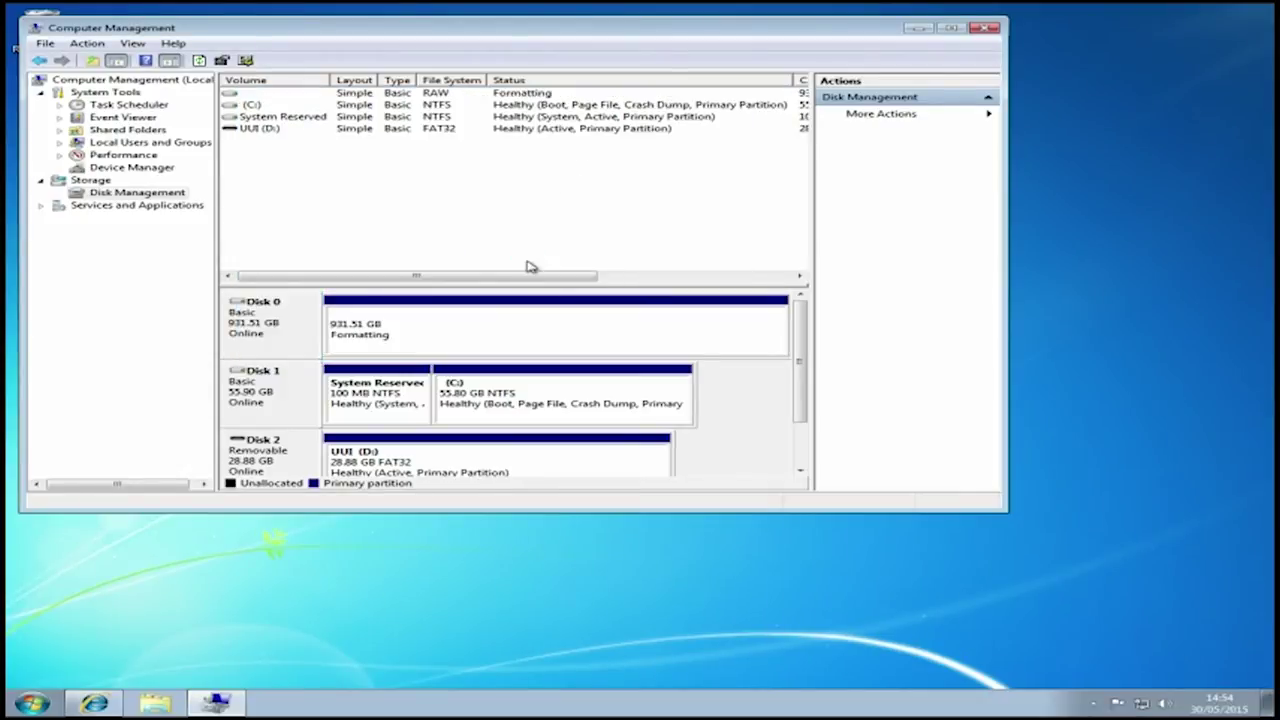
click(990, 30)
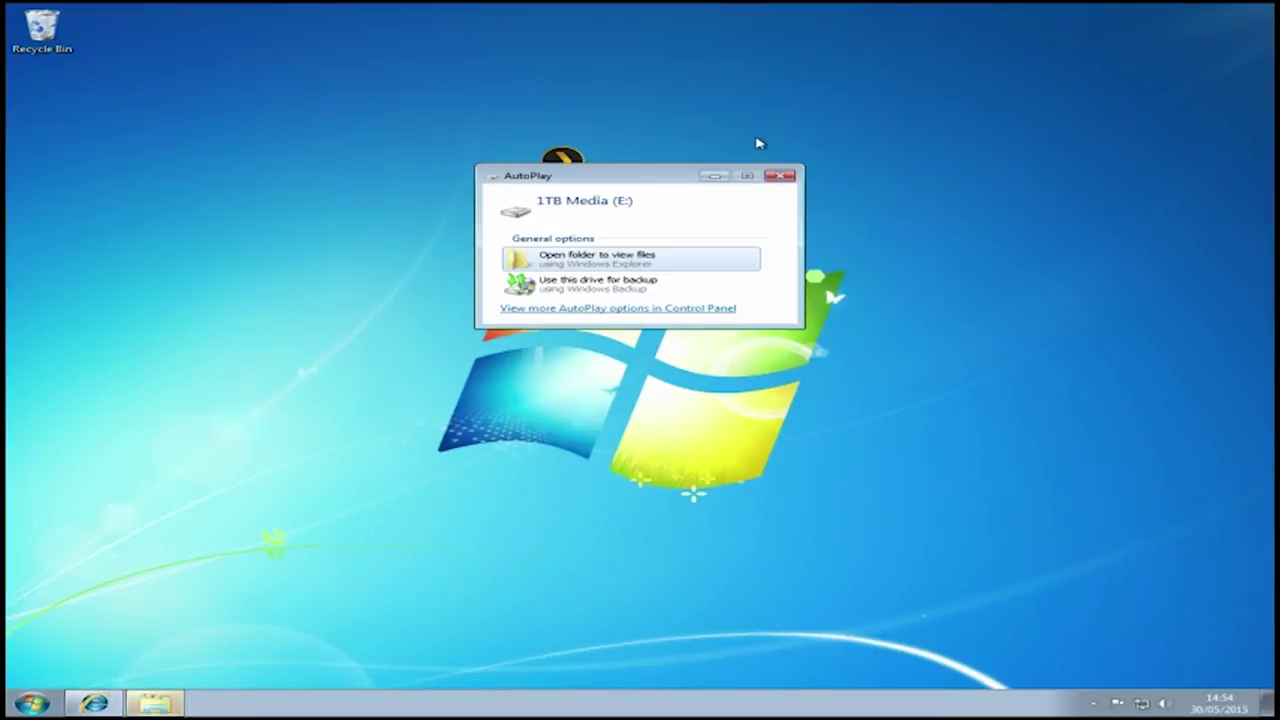
- Create folders named Movies and Tv Shows on the 1TB Media (E:) drive, and put its window away
click(620, 258)
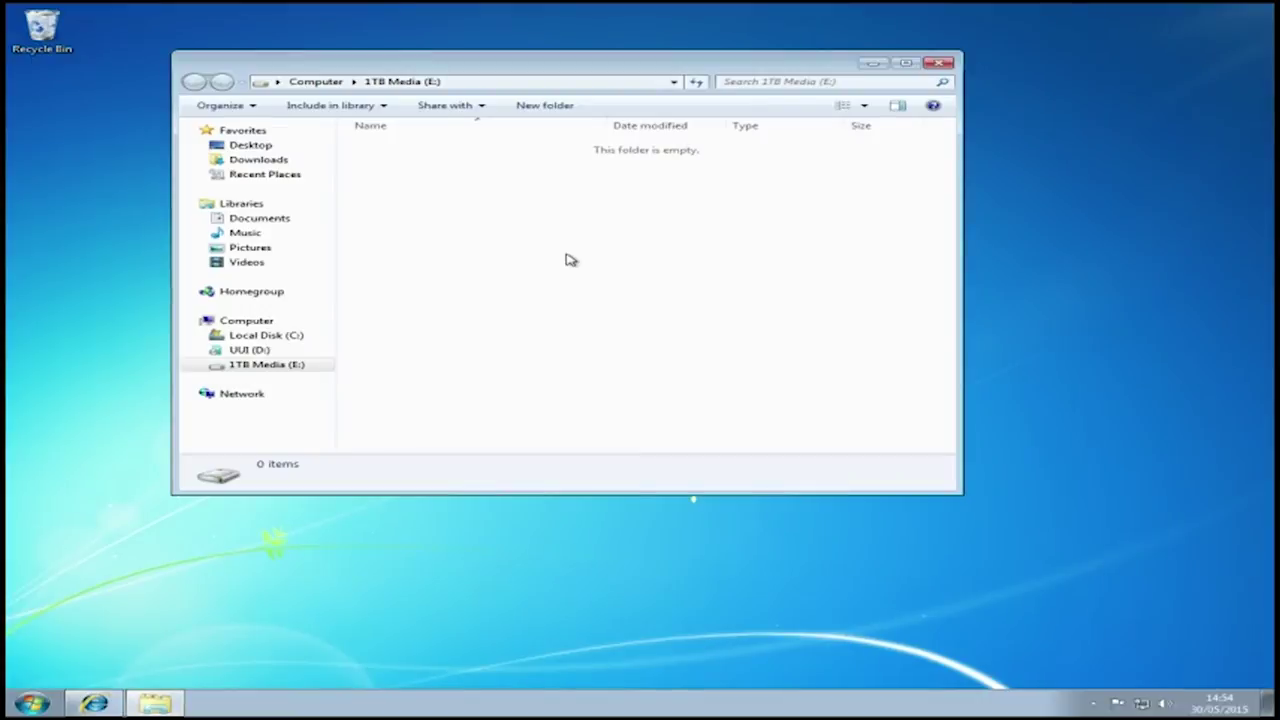
key(ctrl+shift+n)
text(Movies)
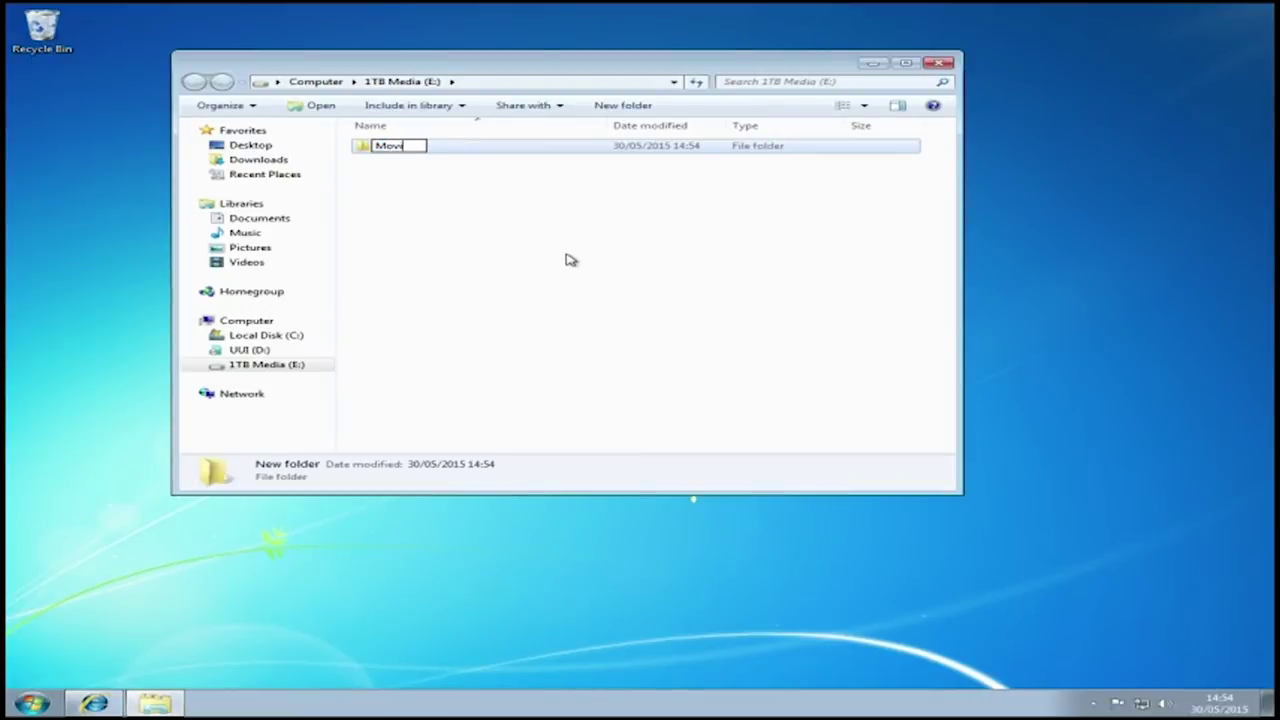
key(Return)
key(ctrl+shift+n)
text(Tv Shows)
key(Return)
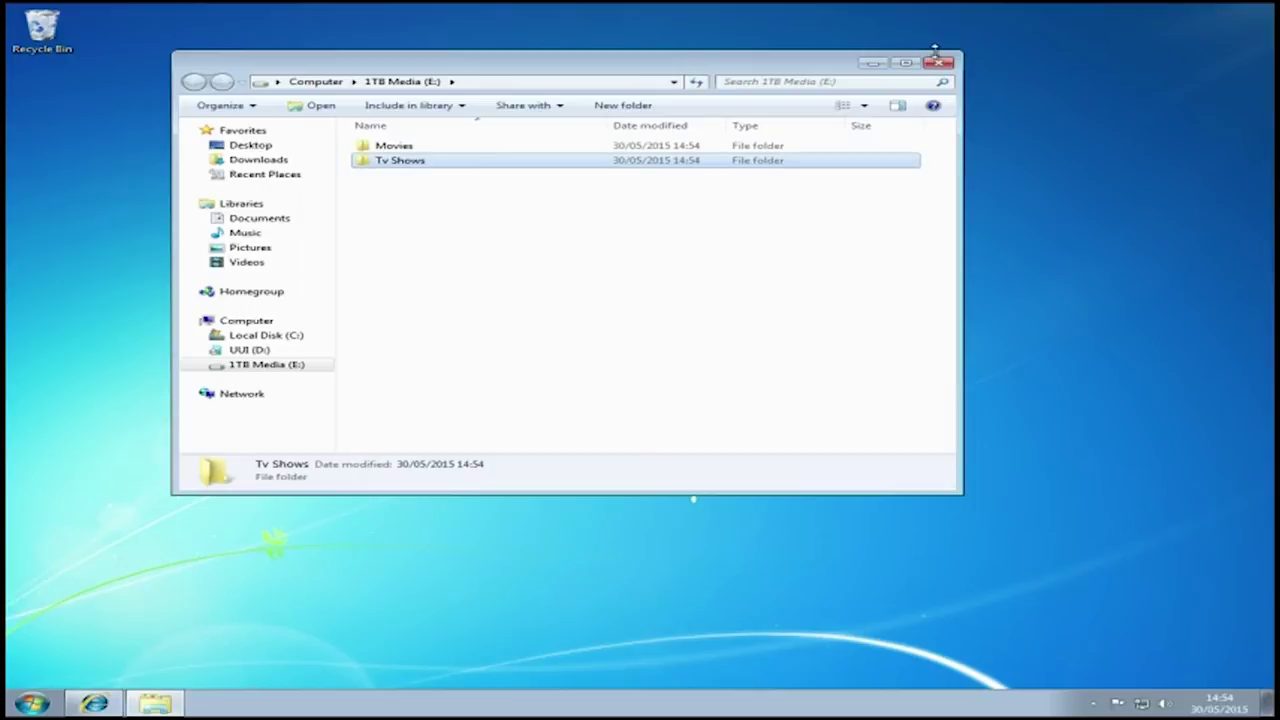
click(873, 64)
- Launch the Plex Media Server installer from the desktop and start the installation, allowing the system changes
double_click(563, 168)
click(740, 464)
click(711, 366)
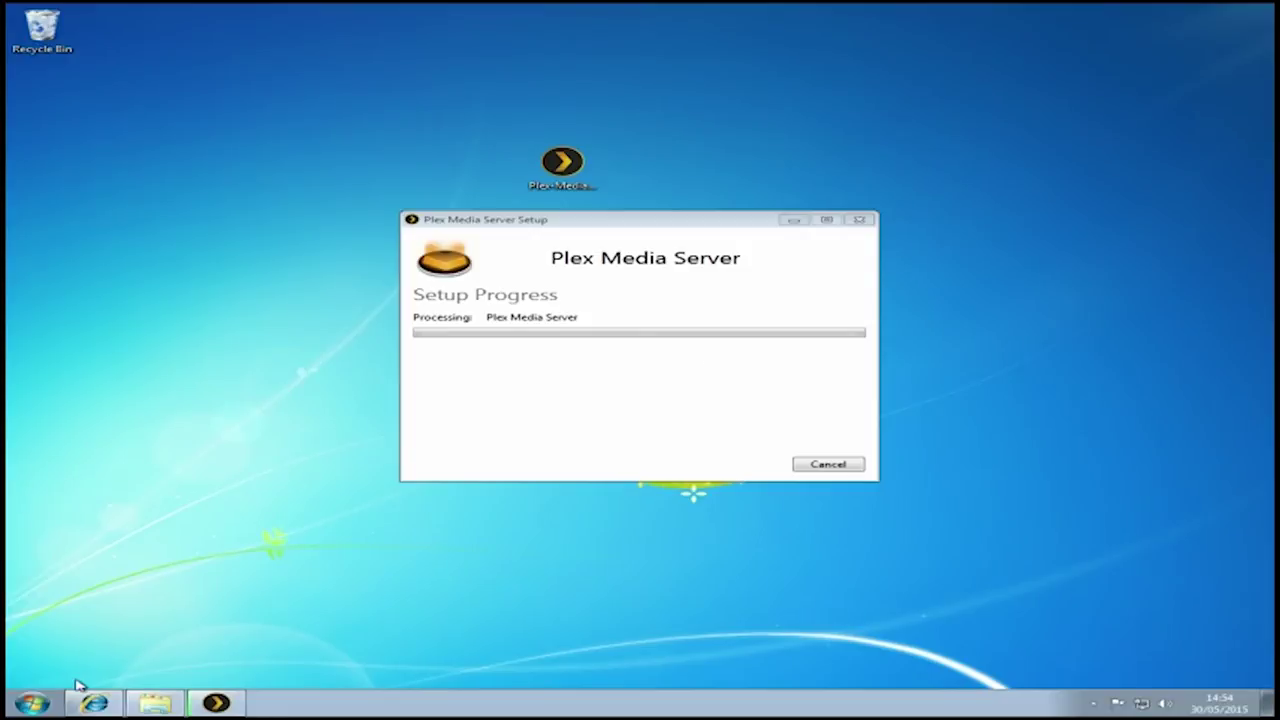
- Close the open Internet Explorer window while the Plex Media Server setup runs
right_click(95, 703)
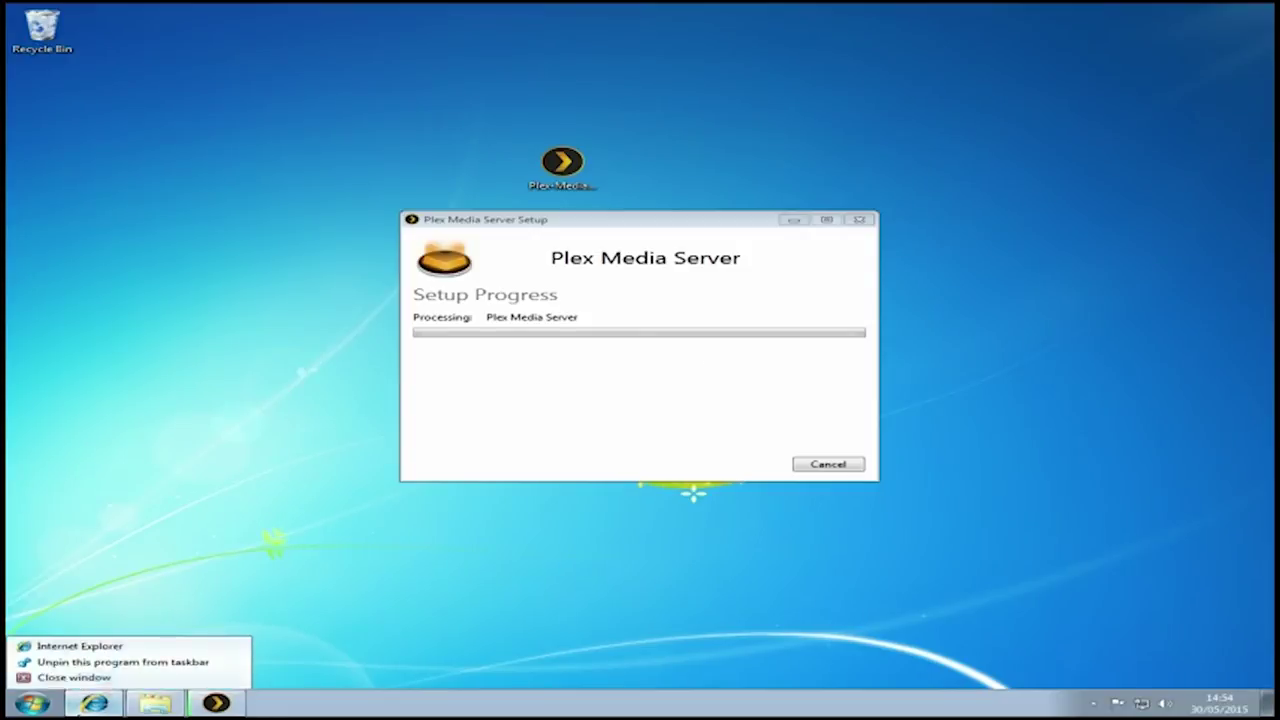
click(192, 560)
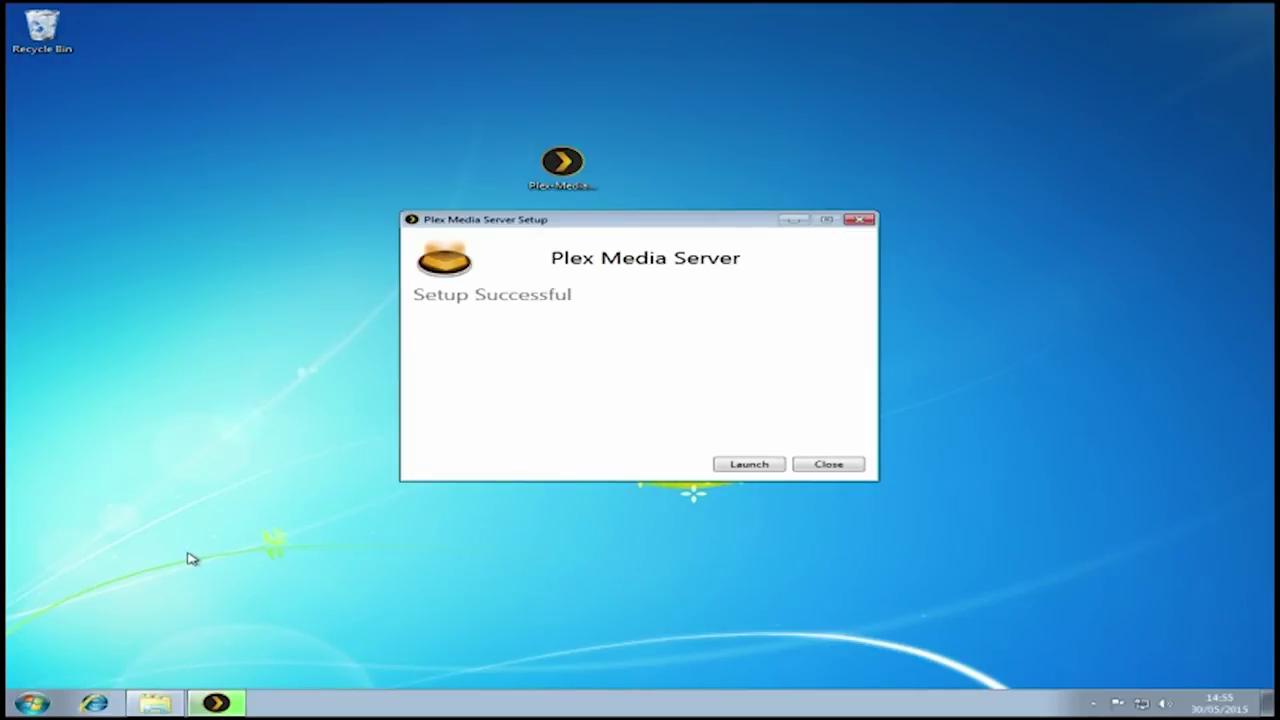
- Launch Plex Media Server from the finished setup and maximize the browser window showing its setup page
click(765, 467)
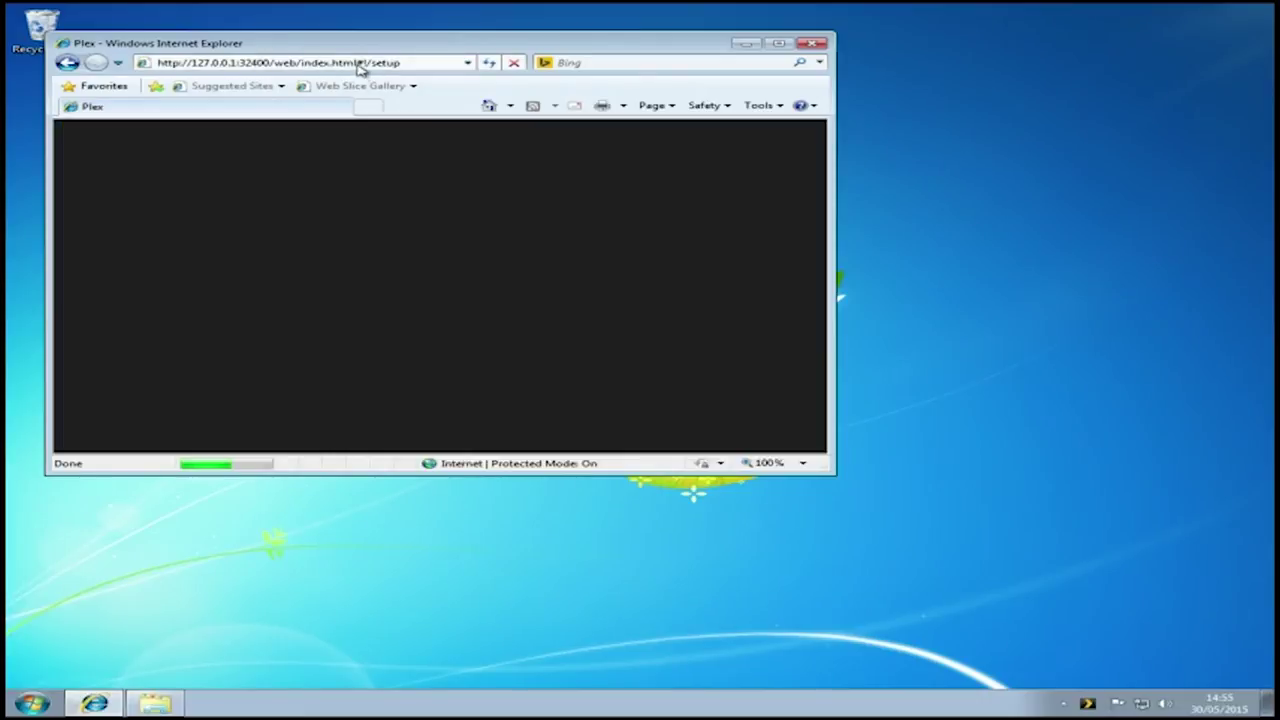
click(779, 43)
click(1212, 472)
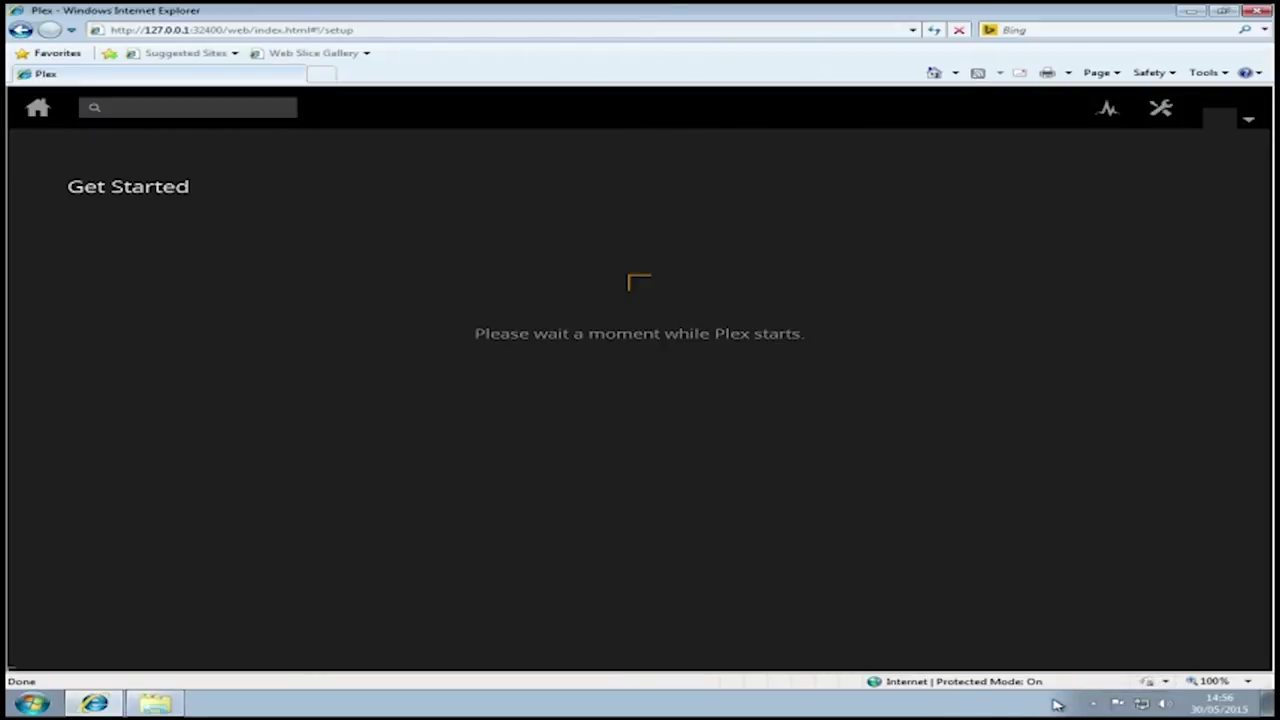
- Move the Plex icon out of the hidden notification icons onto the visible taskbar notification area
click(1095, 704)
drag(1107, 643, 1062, 708)
click(922, 539)
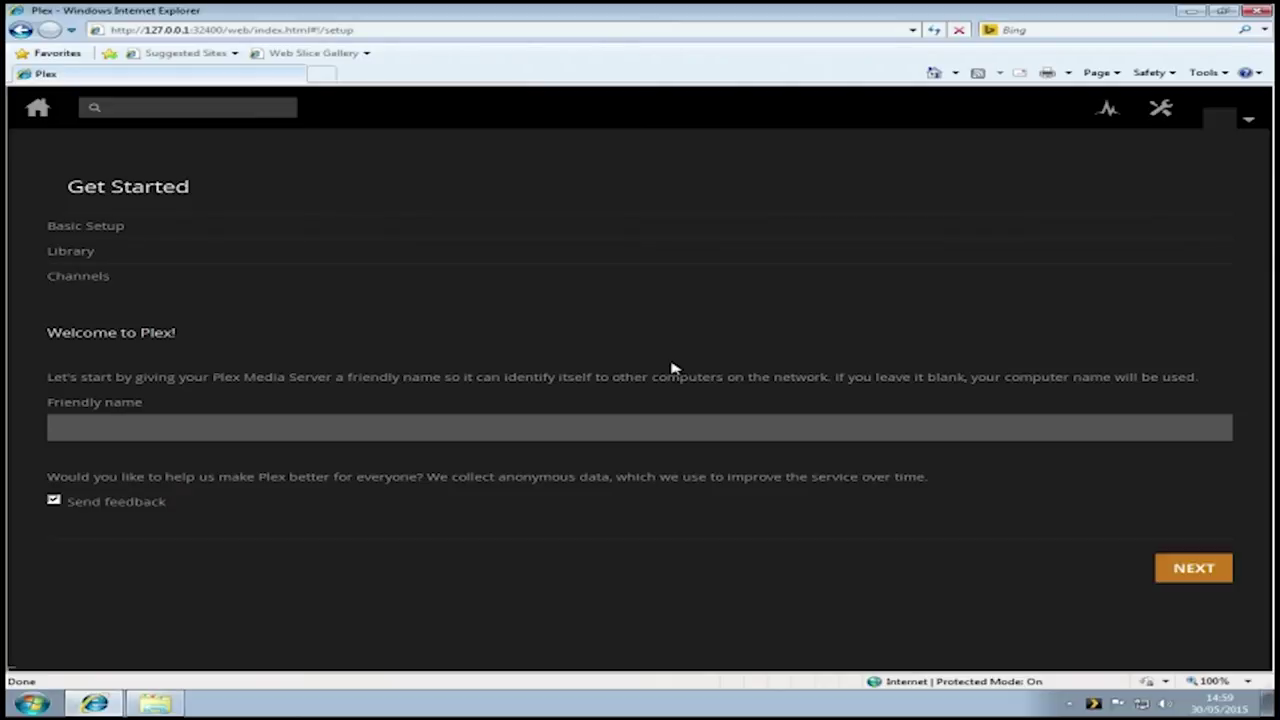
- Turn off sending anonymous feedback in Plex's Basic Setup
click(408, 420)
click(80, 508)
click(90, 431)
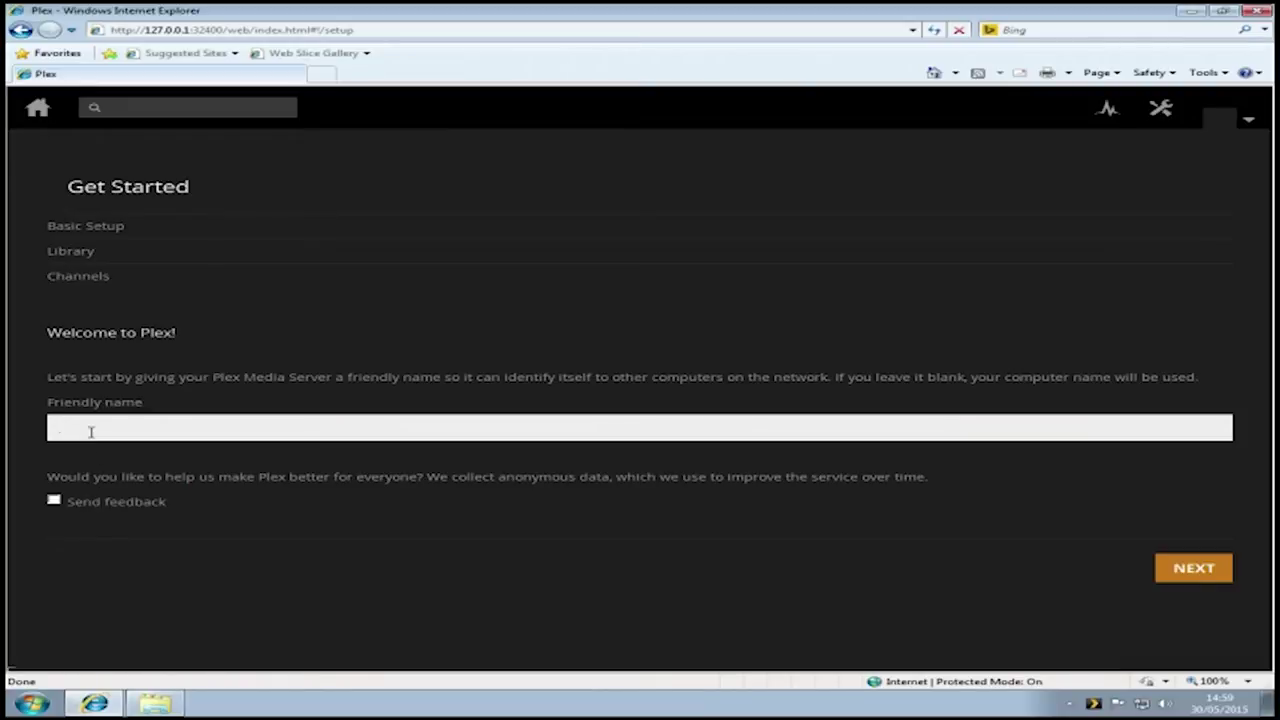
text(PLexMediaServer)
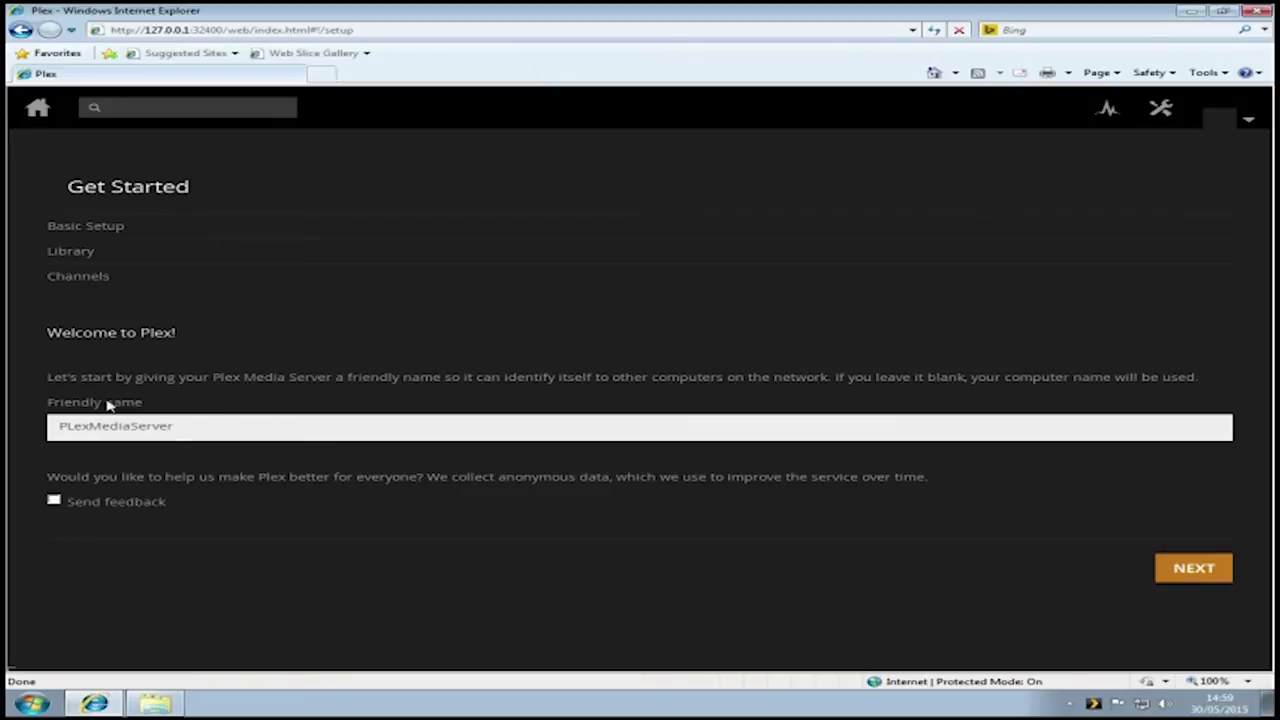
key(ctrl+a)
key(BackSpace)
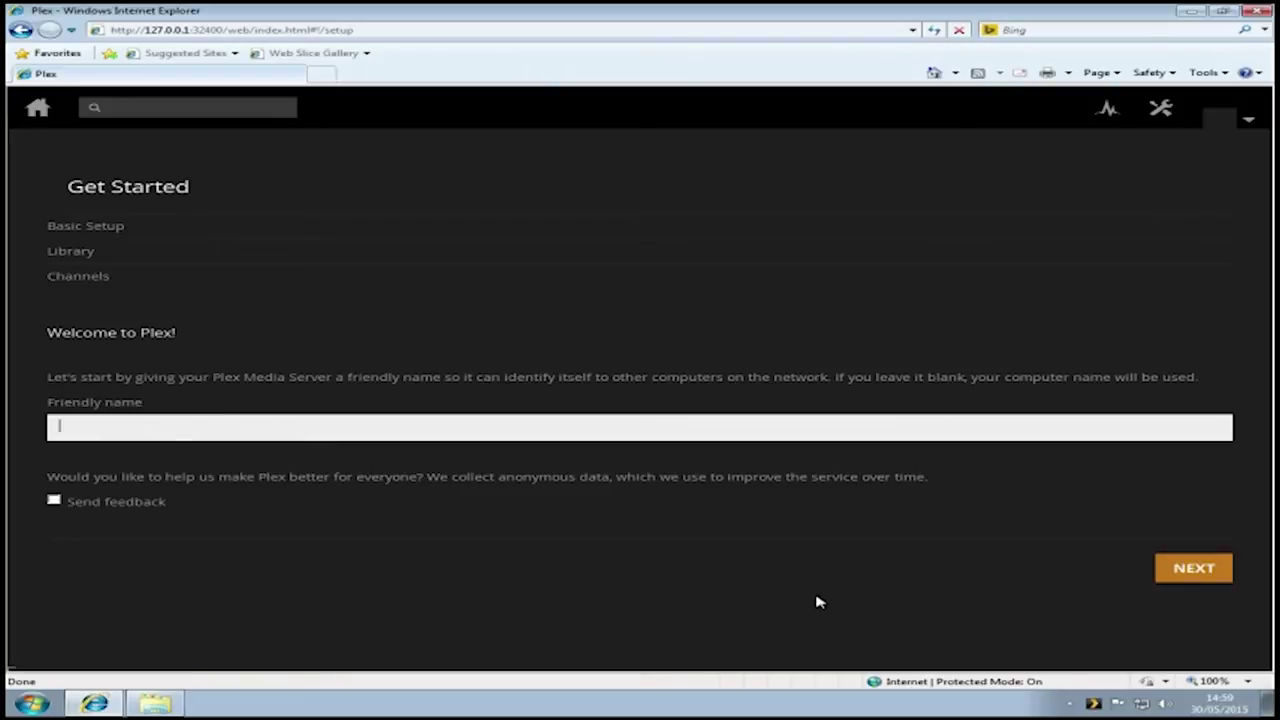
- Proceed from Basic Setup to the Library page and start adding a media library
click(1194, 566)
click(620, 399)
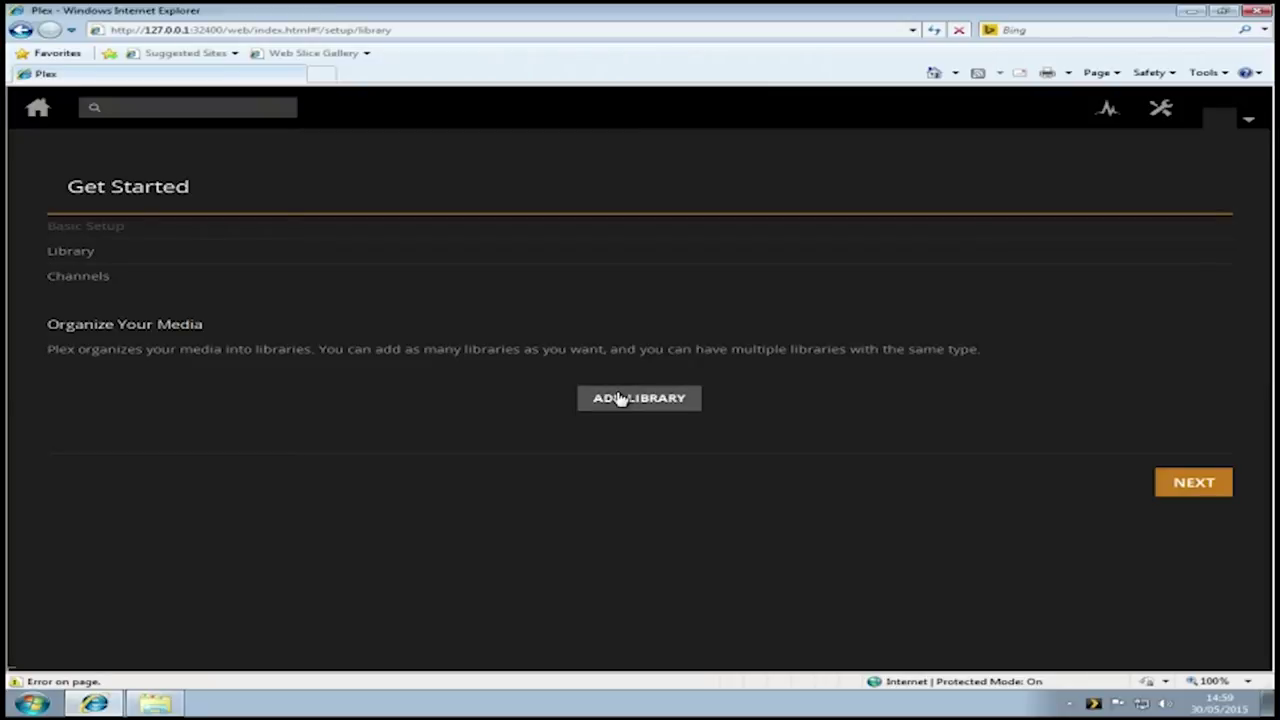